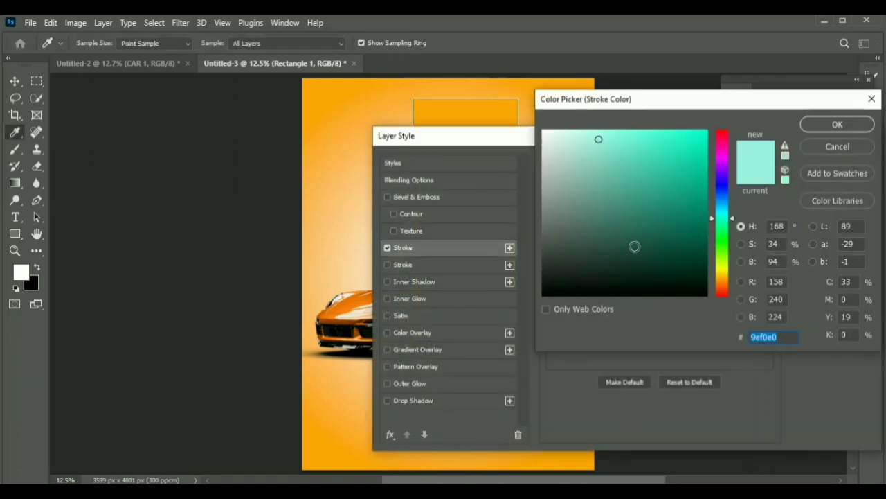
# Step: Give the rectangle a light orange stroke and a dark brown inner shadow with Normal blending, 58% opacity and 42% noise
pyautogui.write('f8c77c')
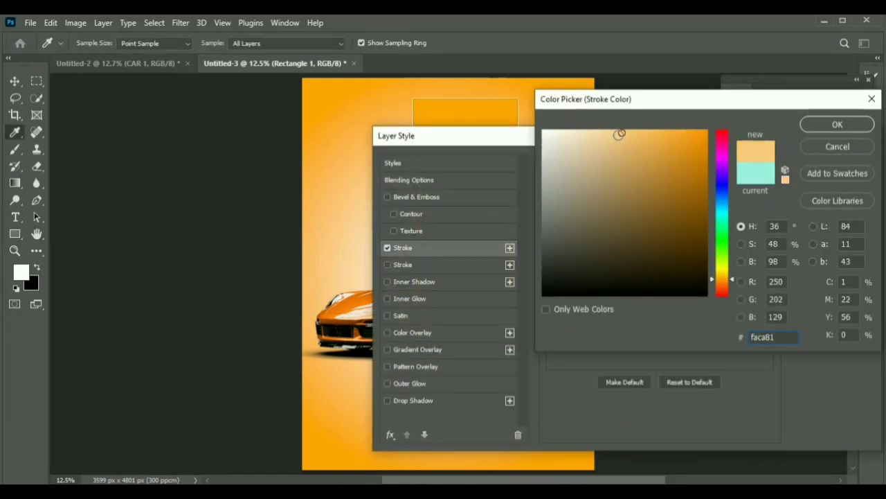
pyautogui.click(819, 126)
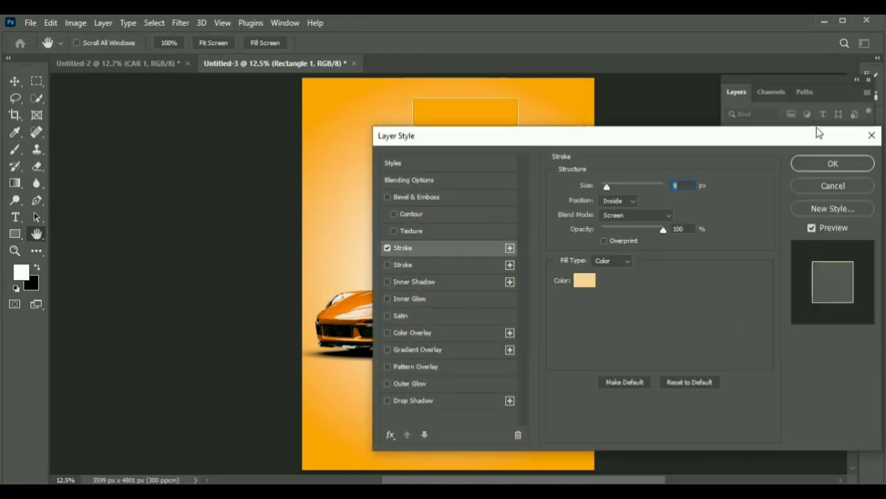
pyautogui.click(441, 282)
pyautogui.click(689, 187)
pyautogui.write('604c2e')
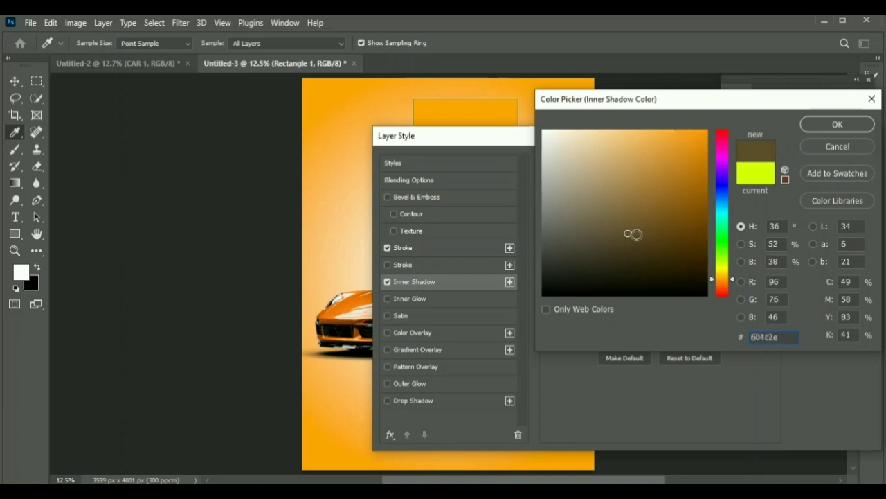
pyautogui.click(820, 126)
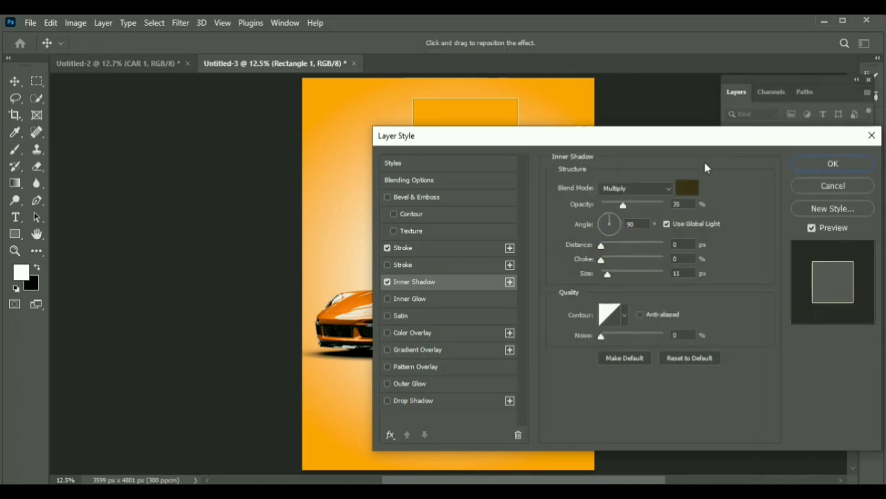
pyautogui.moveTo(704, 141); pyautogui.dragTo(331, 193)
pyautogui.click(263, 240)
pyautogui.click(273, 181)
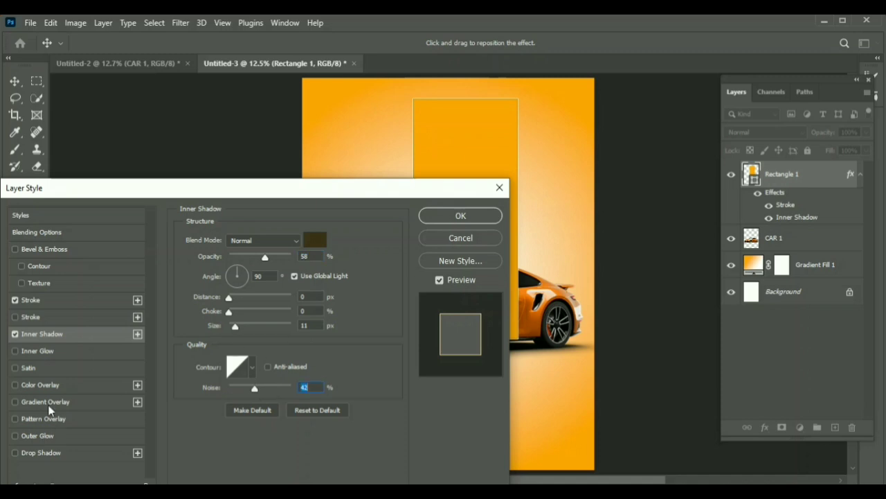
# Step: Add a brown inner glow at 11% opacity, slightly reduce its size and range, and apply the layer style
pyautogui.click(41, 353)
pyautogui.click(213, 284)
pyautogui.write('4e3309')
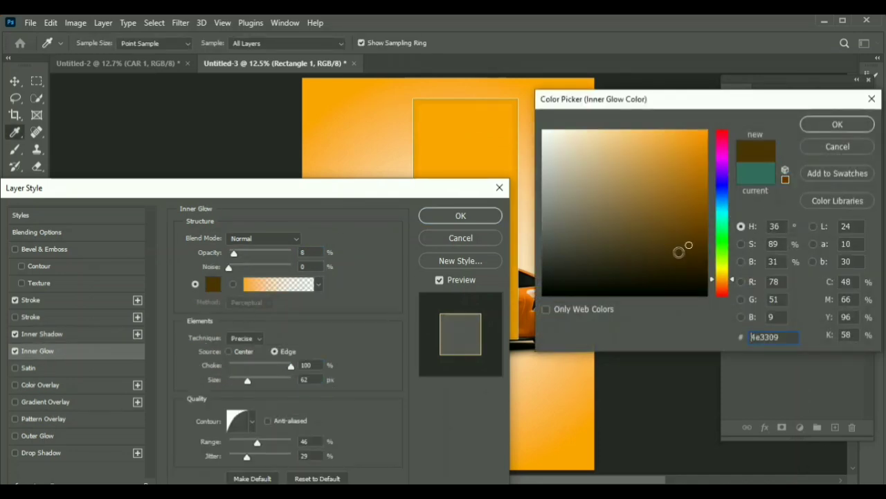
pyautogui.press('Return')
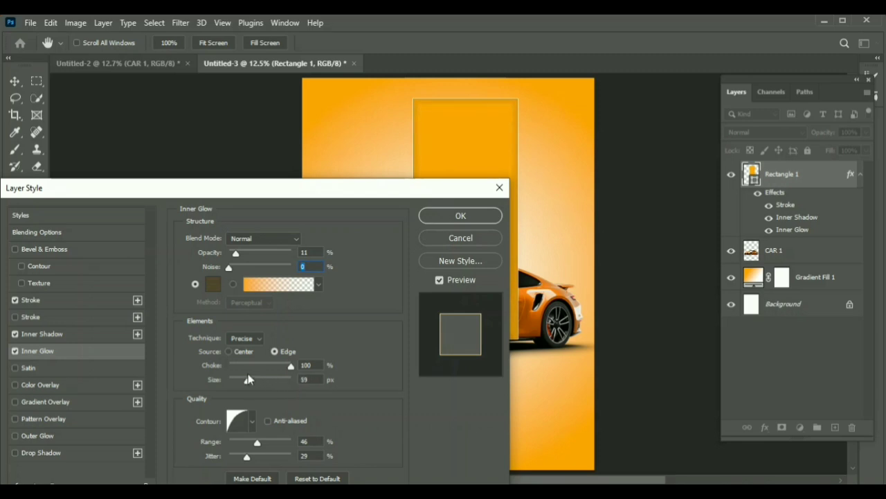
pyautogui.moveTo(248, 379); pyautogui.dragTo(242, 380)
pyautogui.moveTo(257, 443); pyautogui.dragTo(255, 444)
pyautogui.click(453, 217)
# Step: Hide the CAR 1 layer and move the rectangle slightly right and down on the poster
pyautogui.press('v')
pyautogui.click(732, 250)
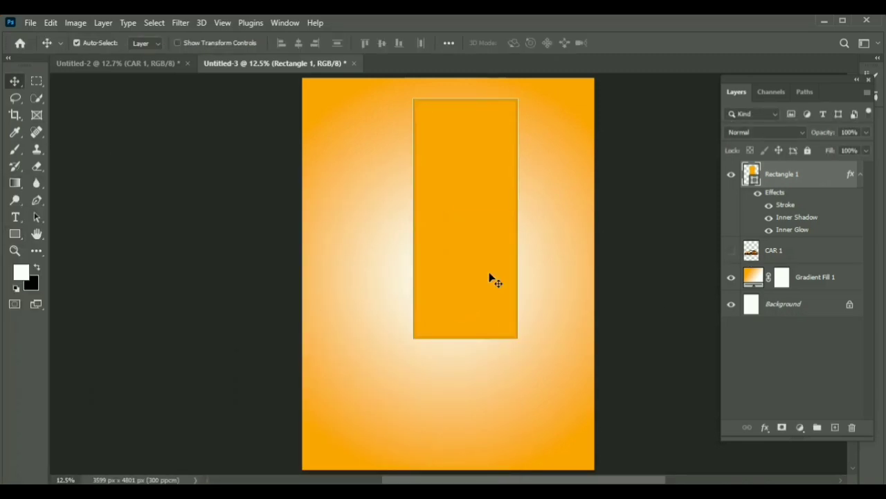
pyautogui.moveTo(490, 279); pyautogui.dragTo(520, 296)
# Step: Taper the rectangle's right side by about 9.7° with a Perspective transform to form an angled panel
pyautogui.hotkey('ctrl', 't')
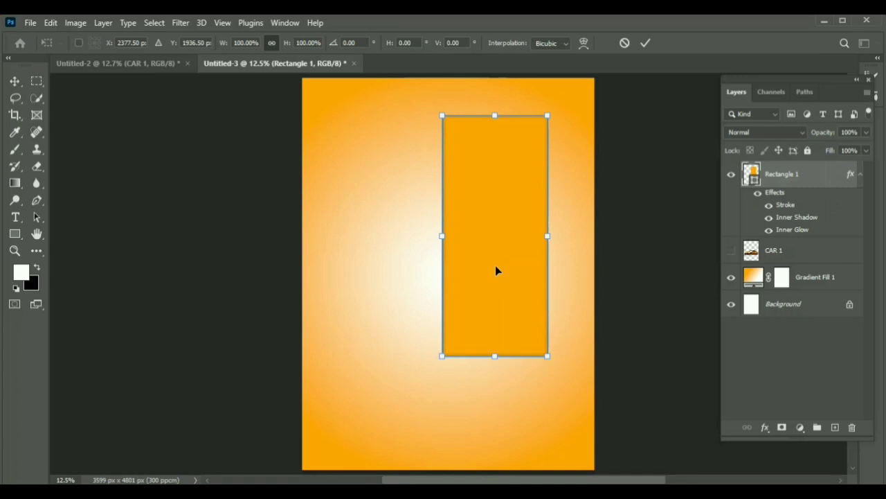
pyautogui.rightClick(495, 265)
pyautogui.click(523, 292)
pyautogui.moveTo(547, 355); pyautogui.dragTo(547, 340)
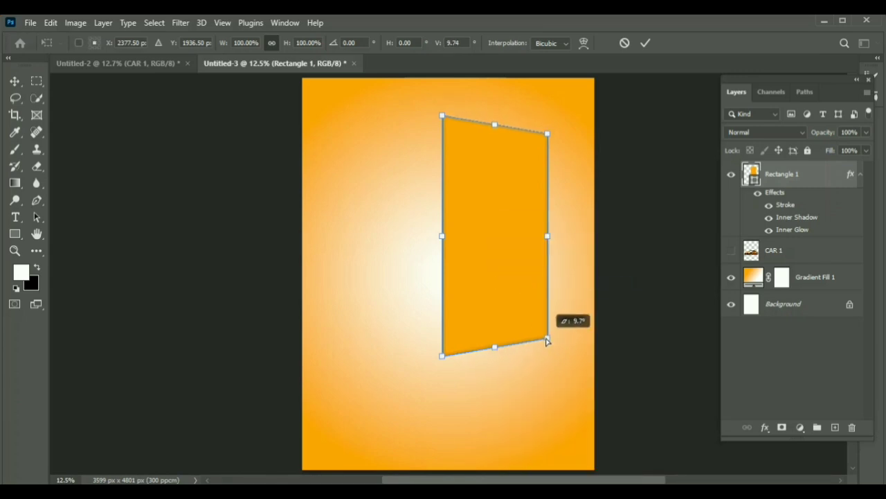
pyautogui.click(650, 44)
# Step: Narrow the tapered panel from both sides to a width of about 1159 px
pyautogui.hotkey('ctrl', 't')
pyautogui.moveTo(547, 236); pyautogui.dragTo(543, 235)
pyautogui.moveTo(442, 237); pyautogui.dragTo(447, 238)
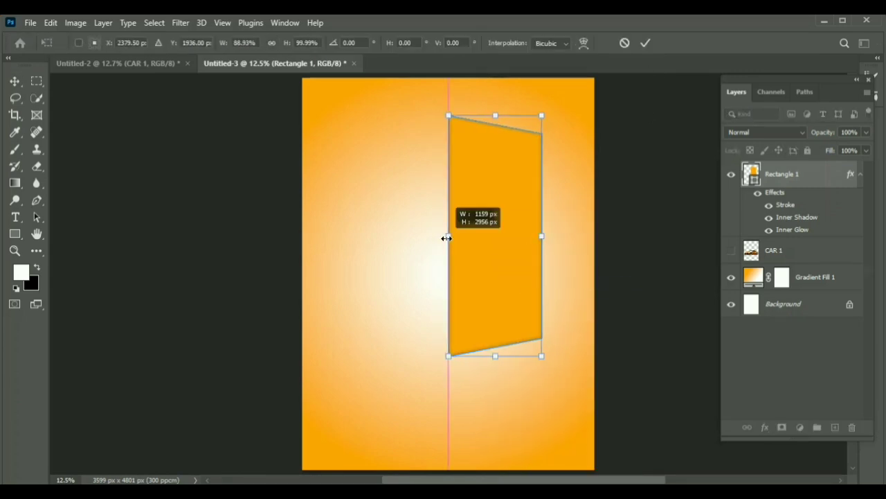
pyautogui.press('Return')
# Step: Duplicate the panel, flip the copy horizontally and join it to the original panel's left edge
pyautogui.moveTo(501, 244); pyautogui.dragTo(393, 232)
pyautogui.hotkey('ctrl', 't')
pyautogui.rightClick(379, 208)
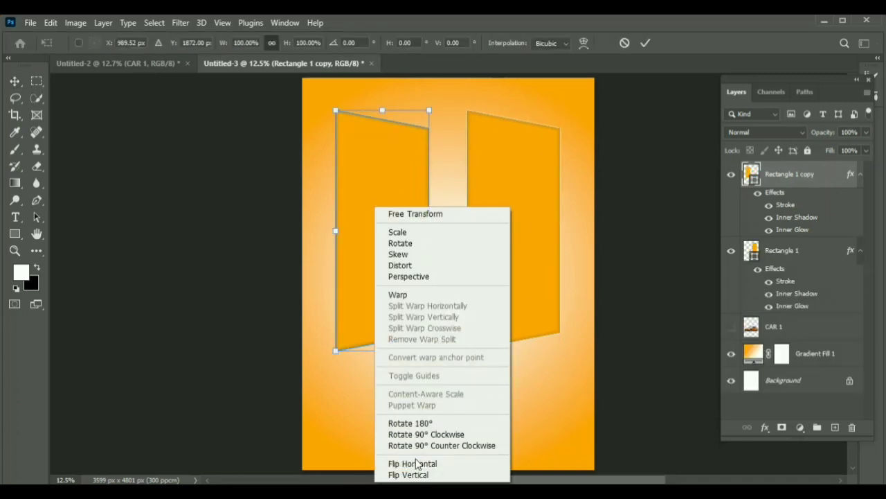
pyautogui.click(416, 461)
pyautogui.moveTo(391, 280); pyautogui.dragTo(461, 267)
pyautogui.click(645, 43)
# Step: Add a third panel as a horizontally flipped duplicate of the second, joined to its left edge
pyautogui.moveTo(535, 233); pyautogui.dragTo(558, 241)
pyautogui.moveTo(472, 242); pyautogui.dragTo(391, 285)
pyautogui.hotkey('ctrl', 'j')
pyautogui.hotkey('ctrl', 't')
pyautogui.rightClick(478, 266)
pyautogui.click(512, 460)
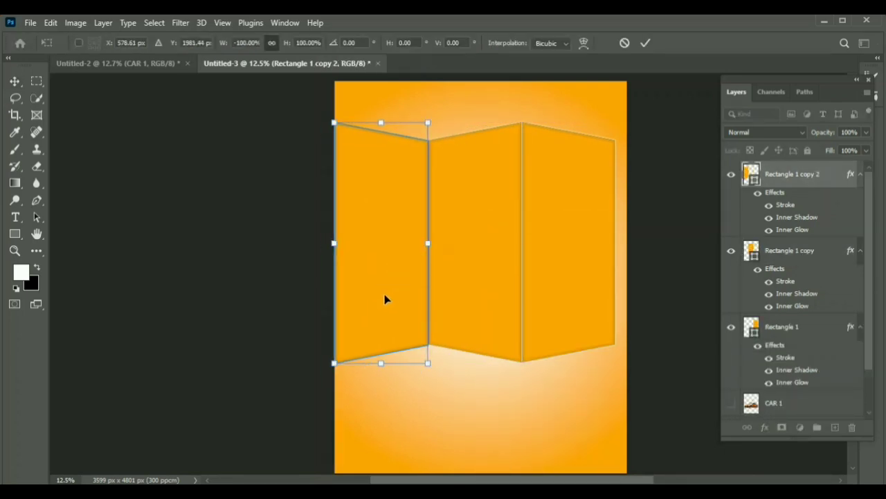
pyautogui.press('Return')
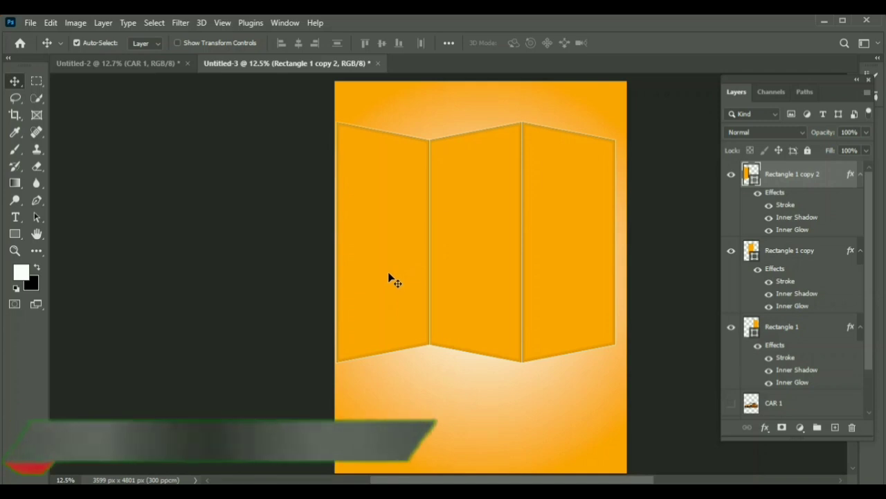
# Step: Scale the three joined panels down together and shift them right, leaving space for another panel on the left
pyautogui.keyDown('shift'); pyautogui.click(790, 329); pyautogui.keyUp('shift')
pyautogui.hotkey('ctrl', 't')
pyautogui.moveTo(616, 123); pyautogui.dragTo(585, 148)
pyautogui.moveTo(513, 244); pyautogui.dragTo(555, 246)
pyautogui.moveTo(483, 256); pyautogui.dragTo(454, 258)
pyautogui.press('Return')
# Step: Duplicate the three panel layers in place
pyautogui.hotkey('ctrl', 'j')
pyautogui.hotkey('ctrl', 't')
pyautogui.press('Escape')
pyautogui.click(675, 269)
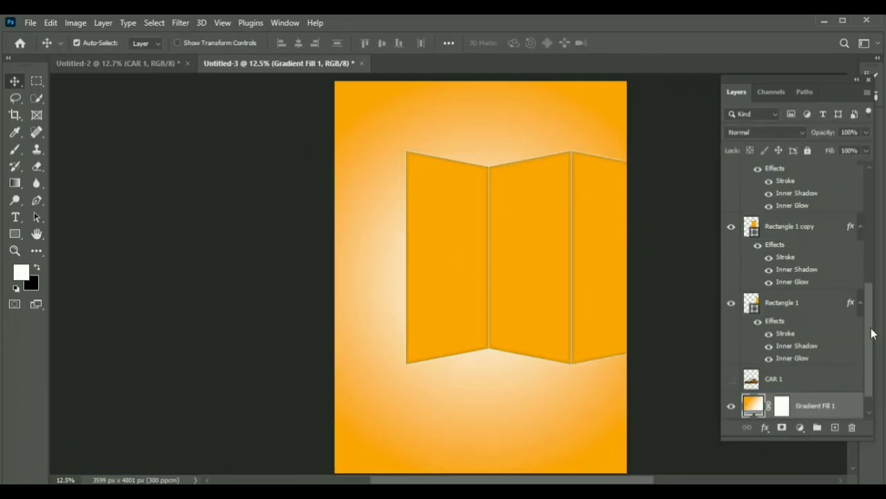
# Step: Duplicate the leftmost panel, flip the copy horizontally and attach it to the left end of the row
pyautogui.click(450, 263)
pyautogui.moveTo(447, 259); pyautogui.dragTo(406, 258)
pyautogui.rightClick(401, 226)
pyautogui.press('Escape')
pyautogui.hotkey('ctrl', 't')
pyautogui.rightClick(401, 225)
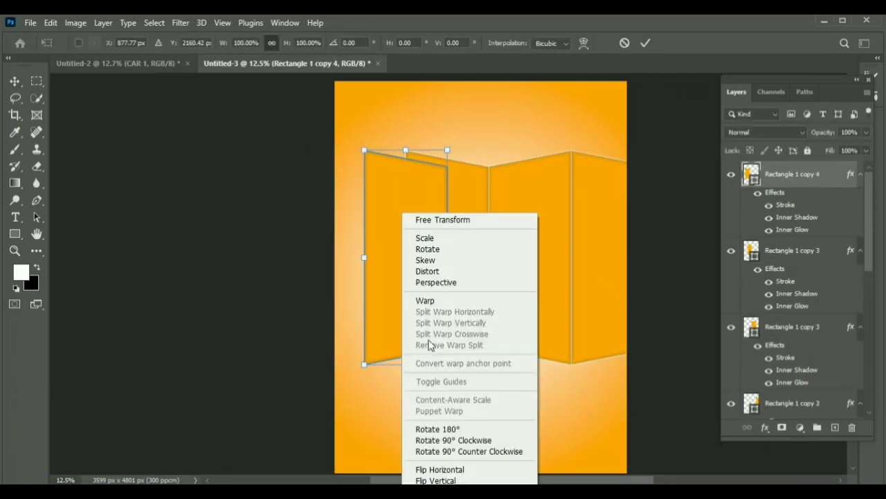
pyautogui.click(430, 469)
pyautogui.moveTo(419, 297); pyautogui.dragTo(388, 302)
pyautogui.click(646, 43)
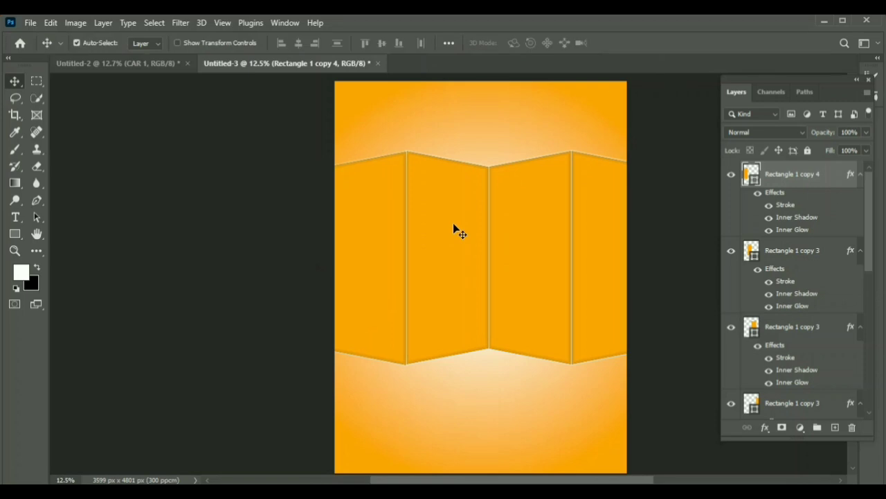
pyautogui.hotkey('ctrl', 't')
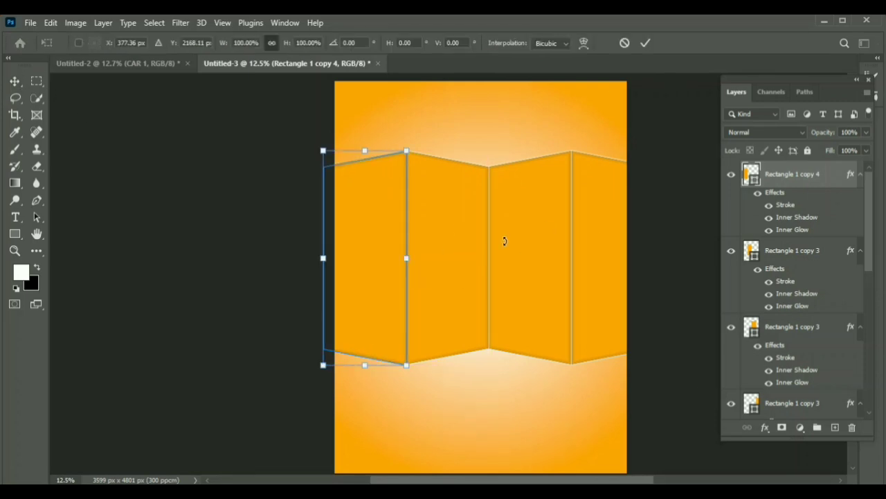
pyautogui.press('Return')
# Step: Resize all the panels together to fit the poster's width, stretch them taller and center them in its upper part
pyautogui.moveTo(871, 223); pyautogui.dragTo(871, 352)
pyautogui.keyDown('shift'); pyautogui.click(805, 305); pyautogui.keyUp('shift')
pyautogui.hotkey('ctrl', 't')
pyautogui.moveTo(654, 364); pyautogui.dragTo(601, 331)
pyautogui.moveTo(527, 276); pyautogui.dragTo(545, 292)
pyautogui.moveTo(481, 167); pyautogui.dragTo(481, 132)
pyautogui.press('Return')
pyautogui.moveTo(492, 267)
pyautogui.mouseDown()
pyautogui.moveTo(492, 276)
pyautogui.moveTo(493, 259)
pyautogui.mouseUp()
# Step: Show the CAR 1 layer, place it above all panel layers and nudge the car slightly down
pyautogui.scroll(-3, 796, 312)
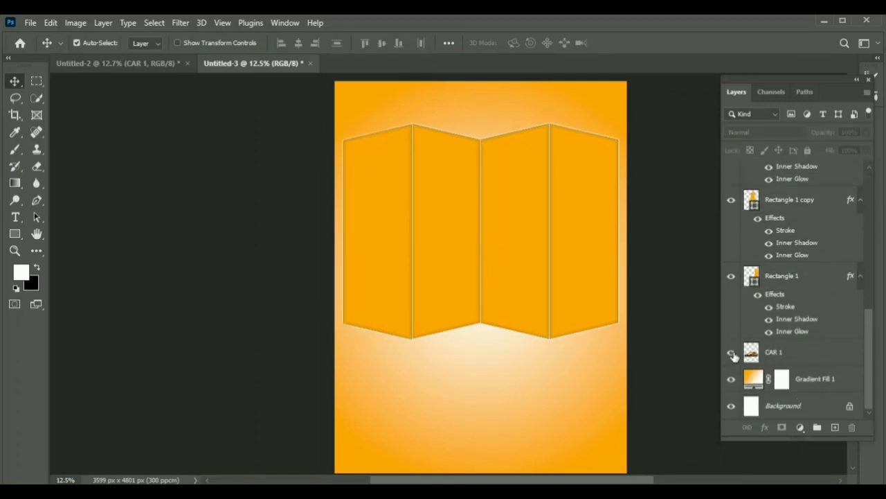
pyautogui.click(731, 356)
pyautogui.moveTo(766, 356)
pyautogui.mouseDown()
pyautogui.moveTo(783, 144)
pyautogui.moveTo(783, 170)
pyautogui.mouseUp()
pyautogui.moveTo(514, 334)
pyautogui.mouseDown()
pyautogui.moveTo(513, 298)
pyautogui.moveTo(513, 305)
pyautogui.moveTo(461, 311)
pyautogui.mouseUp()
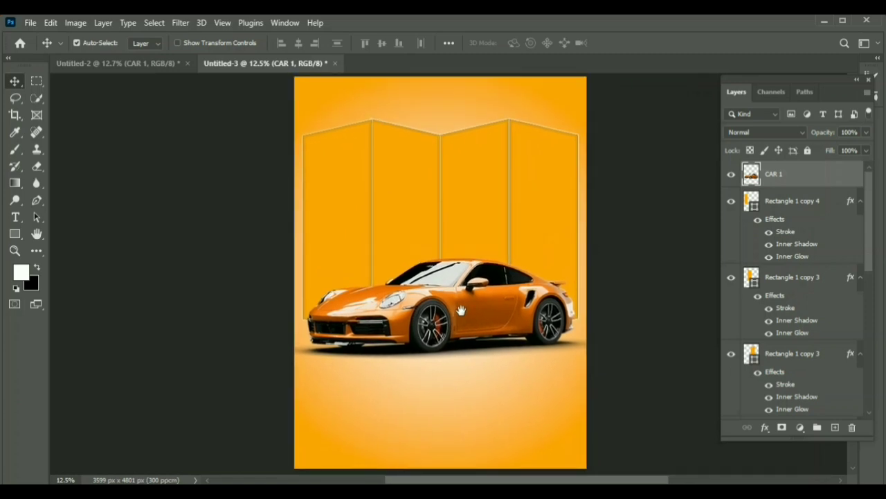
pyautogui.hotkey('shift', 'Down')
pyautogui.hotkey('shift', 'Down')
pyautogui.hotkey('shift', 'Down')
pyautogui.hotkey('shift', 'Down')
pyautogui.hotkey('shift', 'Down')
# Step: Resize all the panels together to 93.45% width and 101.41% height behind the car
pyautogui.click(796, 207)
pyautogui.moveTo(870, 240); pyautogui.dragTo(870, 349)
pyautogui.keyDown('shift'); pyautogui.click(790, 373); pyautogui.keyUp('shift')
pyautogui.hotkey('ctrl', 't')
pyautogui.moveTo(580, 227); pyautogui.dragTo(574, 228)
pyautogui.moveTo(301, 228); pyautogui.dragTo(310, 227)
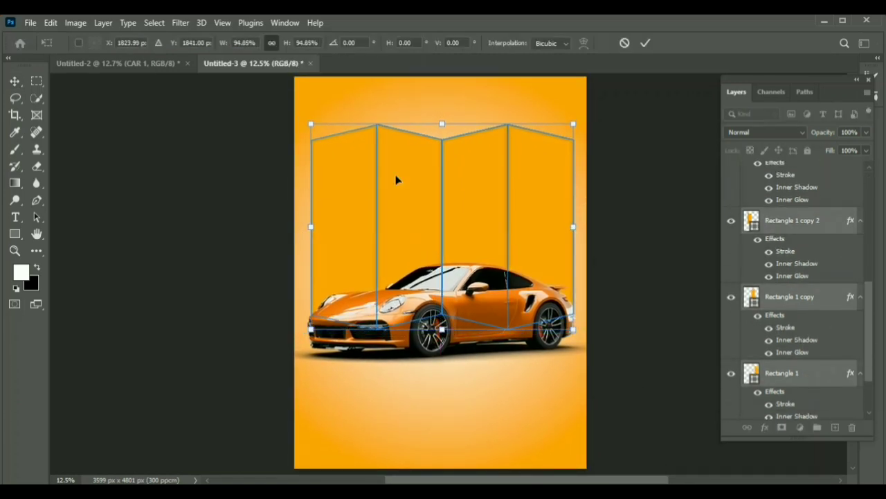
pyautogui.moveTo(444, 126); pyautogui.dragTo(445, 107)
pyautogui.moveTo(572, 218); pyautogui.dragTo(568, 218)
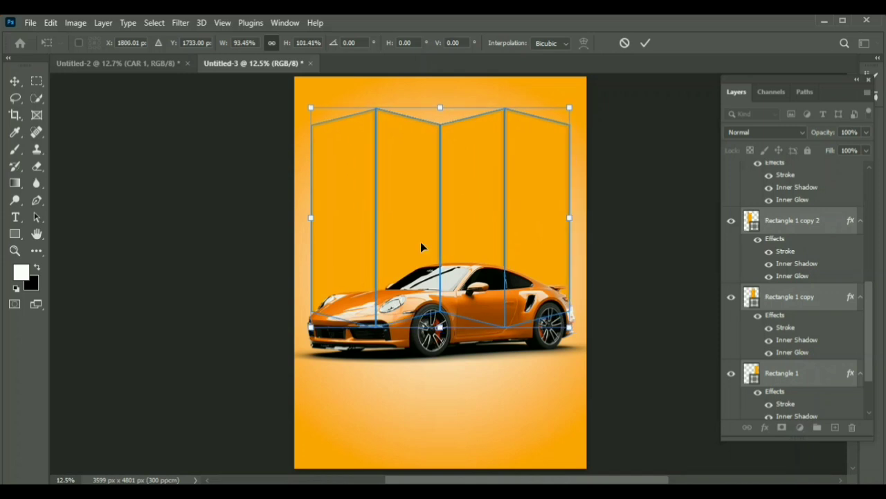
pyautogui.press('Return')
pyautogui.click(455, 408)
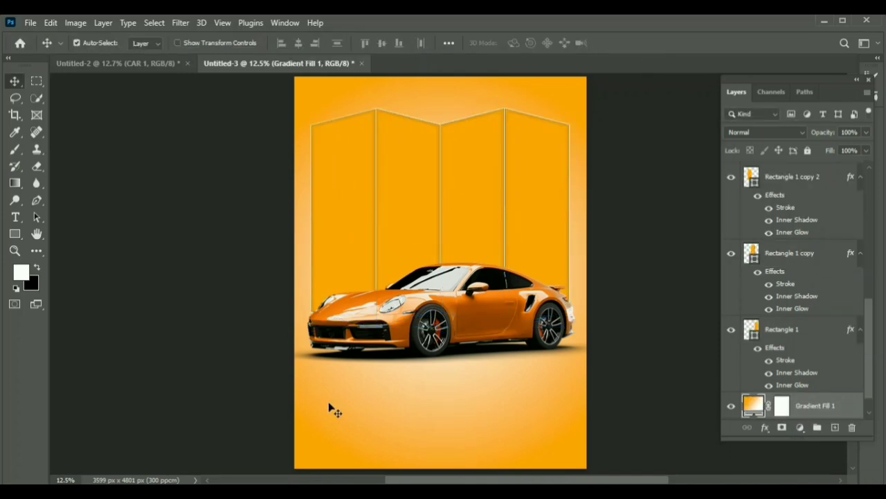
# Step: Enlarge the car to about 102% and move it slightly up in front of the panels
pyautogui.click(438, 330)
pyautogui.hotkey('ctrl', 't')
pyautogui.moveTo(287, 208); pyautogui.dragTo(282, 204)
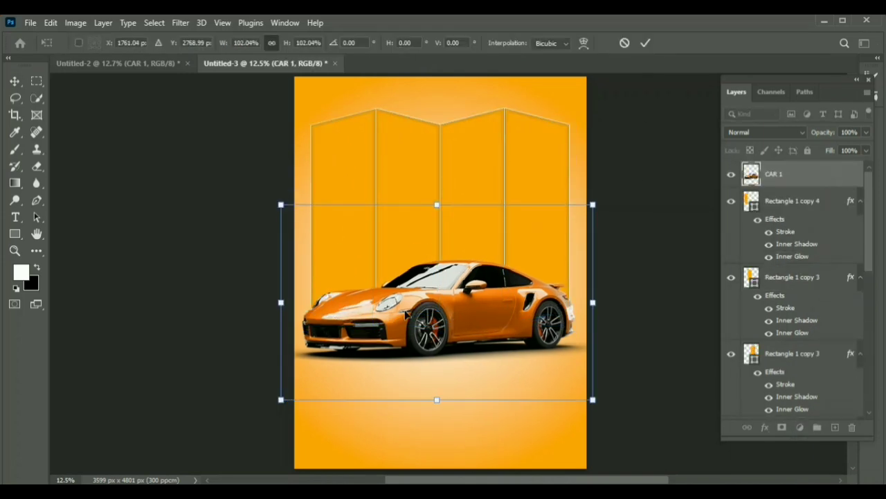
pyautogui.moveTo(408, 316)
pyautogui.mouseDown()
pyautogui.moveTo(404, 294)
pyautogui.moveTo(413, 302)
pyautogui.mouseUp()
pyautogui.click(645, 44)
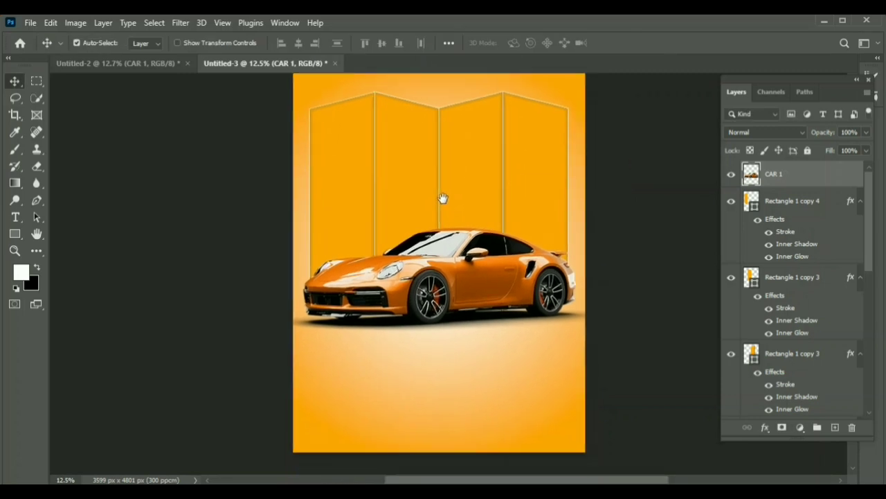
# Step: Select the car and all panel layers and nudge them down the poster together
pyautogui.moveTo(871, 208)
pyautogui.mouseDown()
pyautogui.moveTo(874, 301)
pyautogui.moveTo(864, 196)
pyautogui.mouseUp()
pyautogui.moveTo(875, 228); pyautogui.dragTo(875, 375)
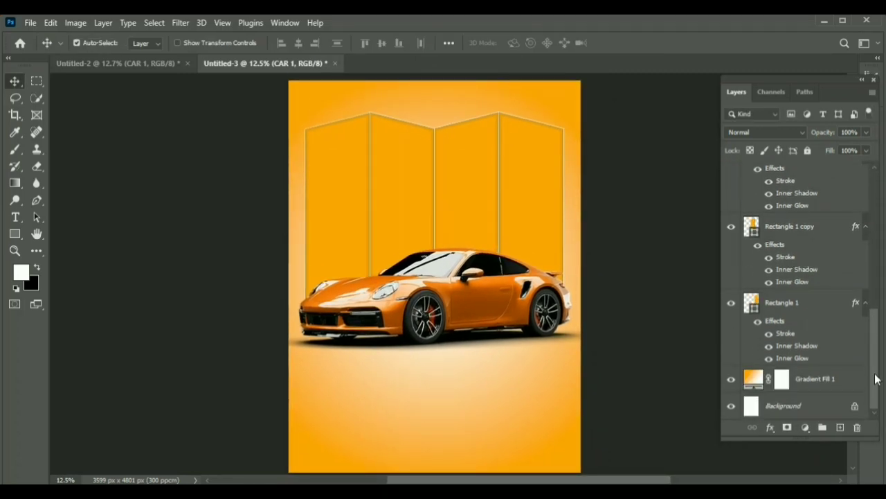
pyautogui.keyDown('shift'); pyautogui.click(776, 303); pyautogui.keyUp('shift')
pyautogui.hotkey('shift', 'Down')
pyautogui.hotkey('shift', 'Down')
pyautogui.hotkey('shift', 'Down')
pyautogui.hotkey('shift', 'Down')
pyautogui.hotkey('shift', 'Down')
pyautogui.hotkey('shift', 'Down')
pyautogui.hotkey('shift', 'Down')
pyautogui.hotkey('shift', 'Down')
pyautogui.hotkey('shift', 'Down')
pyautogui.hotkey('shift', 'Down')
pyautogui.hotkey('shift', 'Down')
pyautogui.hotkey('shift', 'Down')
pyautogui.hotkey('shift', 'Down')
pyautogui.hotkey('shift', 'Down')
pyautogui.hotkey('shift', 'Down')
pyautogui.hotkey('shift', 'Down')
pyautogui.hotkey('shift', 'Down')
pyautogui.hotkey('shift', 'Down')
pyautogui.hotkey('shift', 'Down')
pyautogui.hotkey('shift', 'Down')
pyautogui.hotkey('shift', 'Down')
pyautogui.hotkey('shift', 'Down')
pyautogui.hotkey('shift', 'Down')
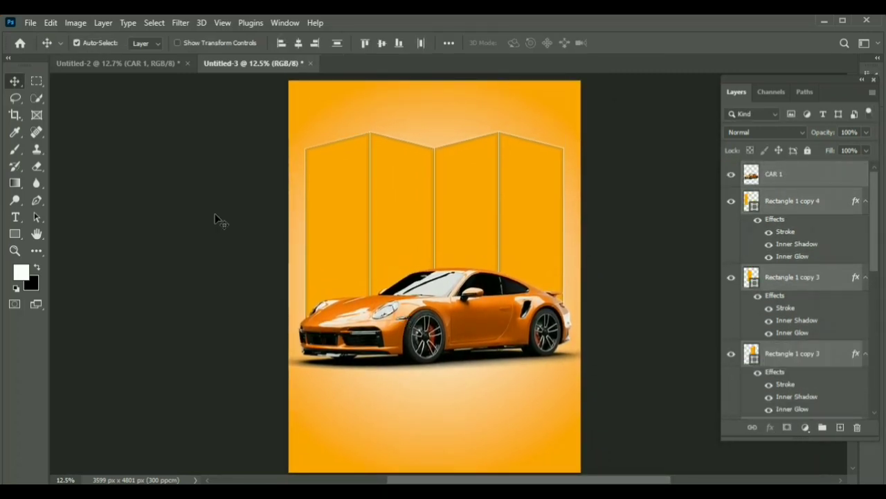
pyautogui.click(337, 235)
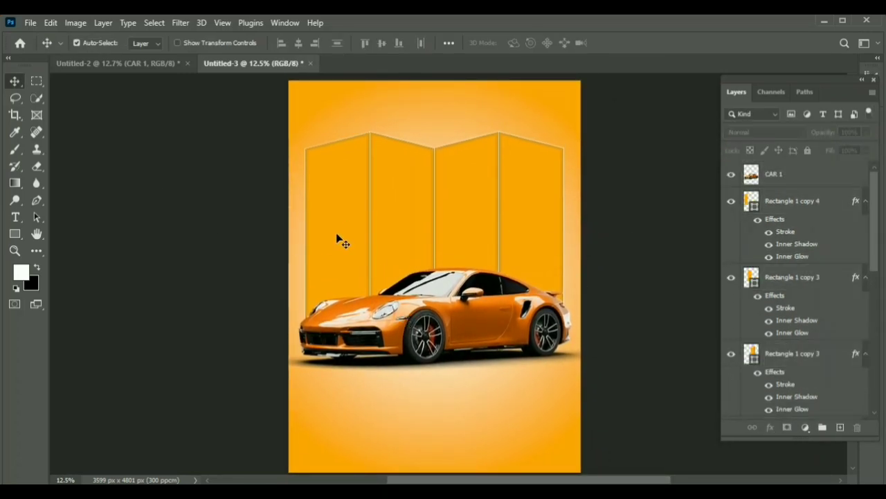
# Step: Bring the CAR 44 image from Untitled-2 into the poster and size and position it over the two right-hand panels
pyautogui.click(162, 63)
pyautogui.moveTo(319, 221); pyautogui.dragTo(455, 231)
pyautogui.hotkey('ctrl', 't')
pyautogui.moveTo(498, 182); pyautogui.dragTo(549, 124)
pyautogui.moveTo(506, 199); pyautogui.dragTo(454, 227)
pyautogui.moveTo(499, 152); pyautogui.dragTo(503, 145)
pyautogui.moveTo(457, 241); pyautogui.dragTo(558, 223)
pyautogui.moveTo(582, 139); pyautogui.dragTo(572, 148)
pyautogui.moveTo(529, 211); pyautogui.dragTo(529, 206)
pyautogui.press('Return')
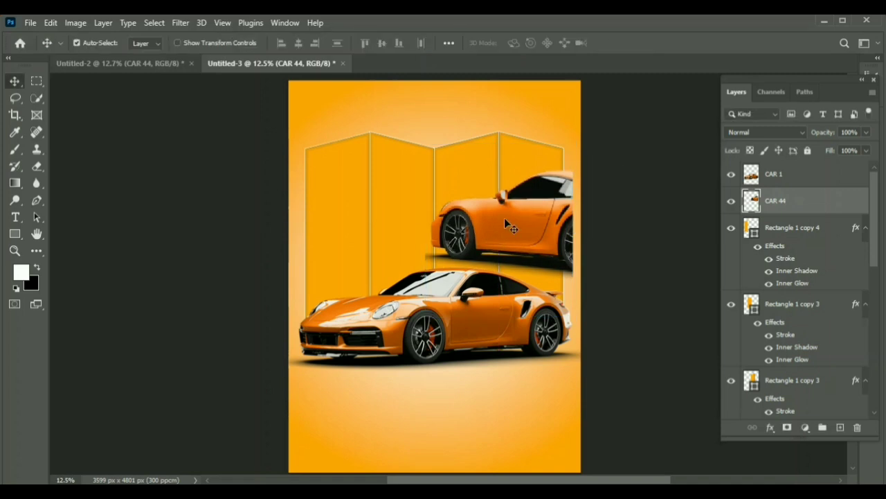
# Step: Enlarge the CAR 44 image slightly and position it so its rear reaches the poster's right edge
pyautogui.hotkey('ctrl', 't')
pyautogui.moveTo(573, 144); pyautogui.dragTo(585, 130)
pyautogui.moveTo(548, 219); pyautogui.dragTo(545, 231)
pyautogui.press('Return')
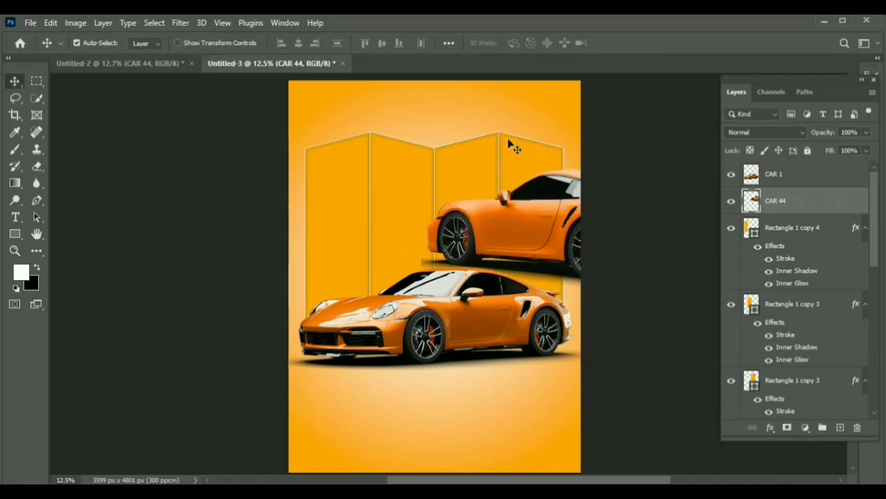
# Step: Clip the CAR 44 layer to the third panel from the left and shift the car slightly right within it
pyautogui.click(514, 143)
pyautogui.click(501, 228)
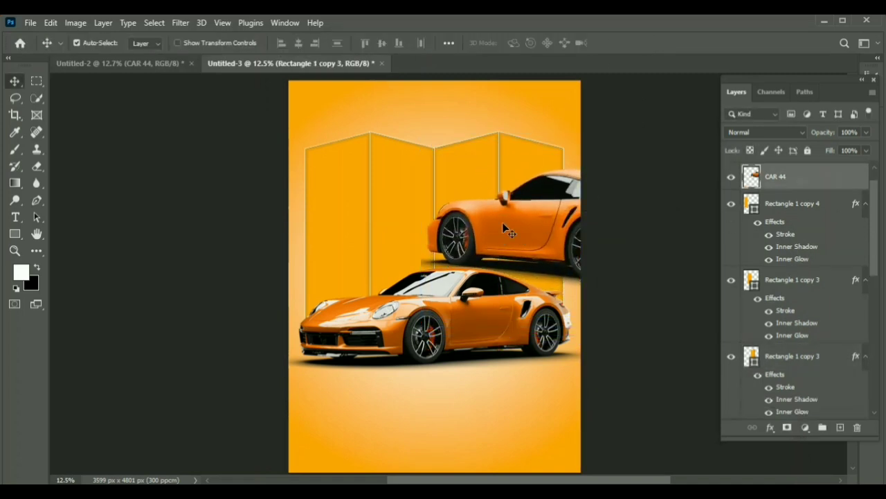
pyautogui.moveTo(776, 177); pyautogui.dragTo(780, 340)
pyautogui.keyDown('alt'); pyautogui.click(779, 346); pyautogui.keyUp('alt')
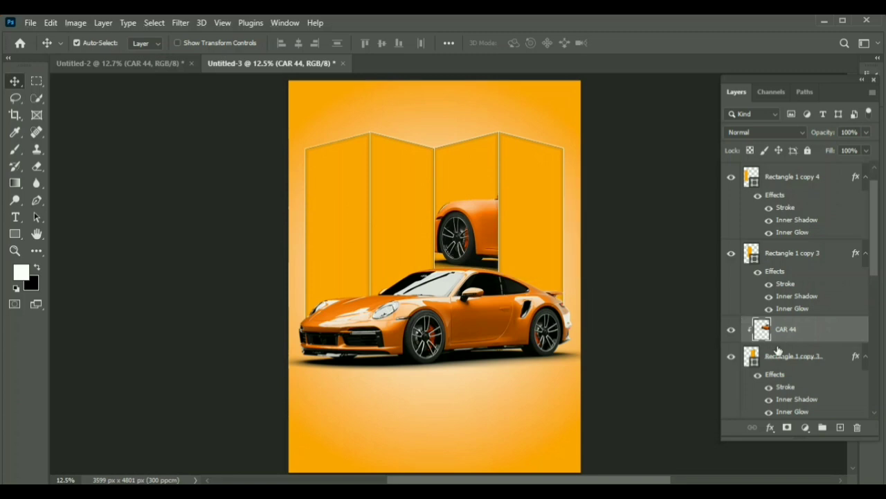
pyautogui.hotkey('ctrl', 't')
pyautogui.moveTo(465, 235); pyautogui.dragTo(476, 236)
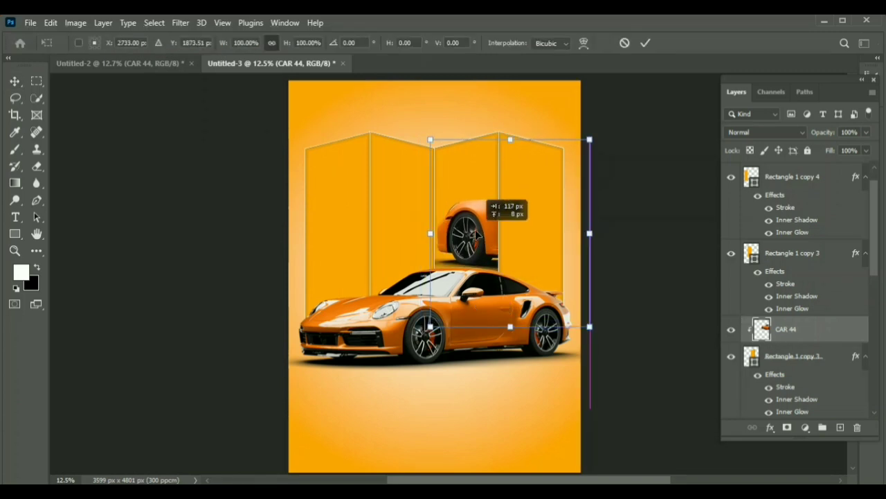
pyautogui.click(645, 43)
# Step: Duplicate the CAR 44 layer and place the copy directly above the layer of the second panel from the left
pyautogui.click(762, 254)
pyautogui.click(787, 333)
pyautogui.moveTo(787, 334); pyautogui.dragTo(784, 247)
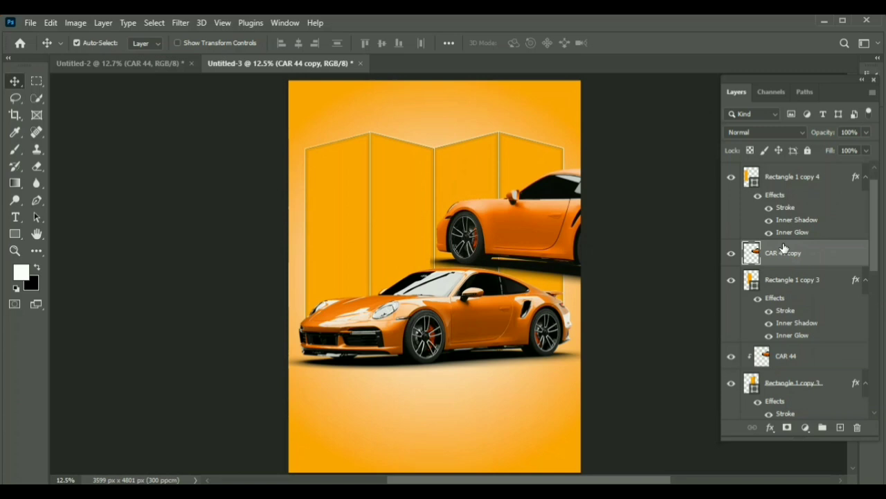
# Step: Flip the CAR 44 copy horizontally, mirror it against the original car and clip it to the second panel from the left
pyautogui.hotkey('ctrl', 't')
pyautogui.rightClick(539, 228)
pyautogui.click(572, 460)
pyautogui.moveTo(516, 224); pyautogui.dragTo(365, 227)
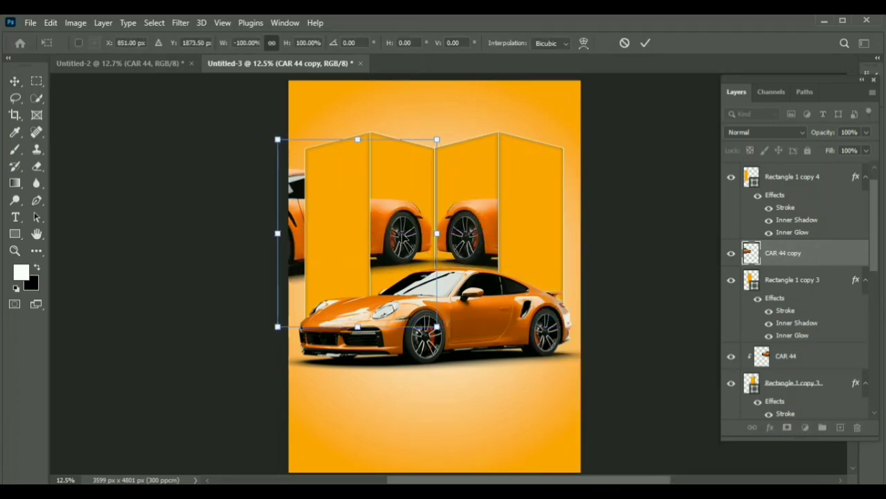
pyautogui.click(645, 43)
pyautogui.keyDown('alt'); pyautogui.click(788, 264); pyautogui.keyUp('alt')
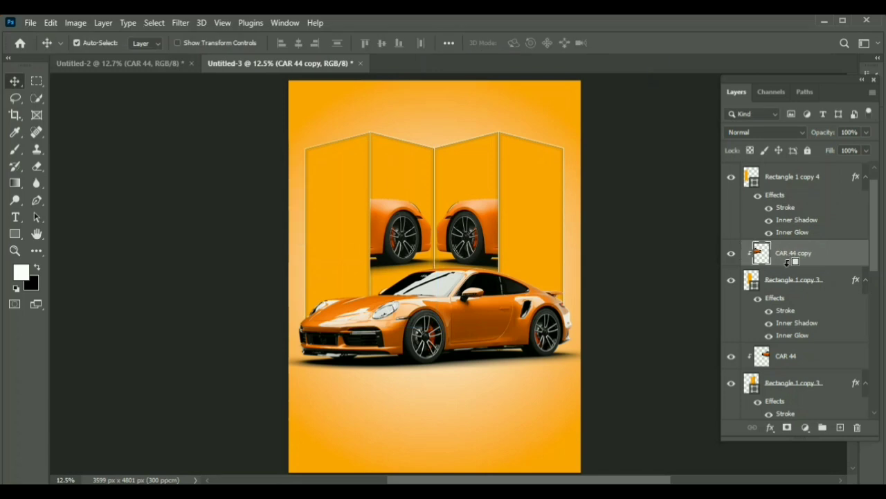
# Step: Bring the CAR 2 image from Untitled-2 into the poster and place it over the rightmost panel, directly above that panel's layer
pyautogui.click(165, 64)
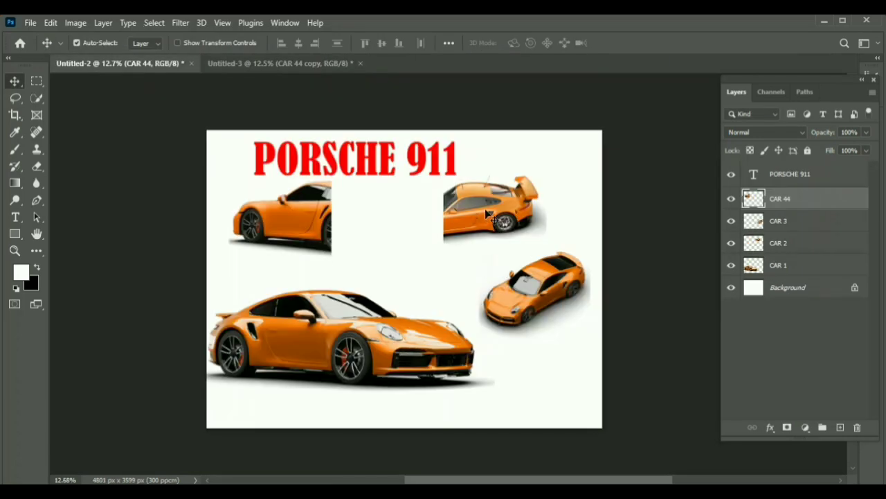
pyautogui.moveTo(480, 210); pyautogui.dragTo(330, 233)
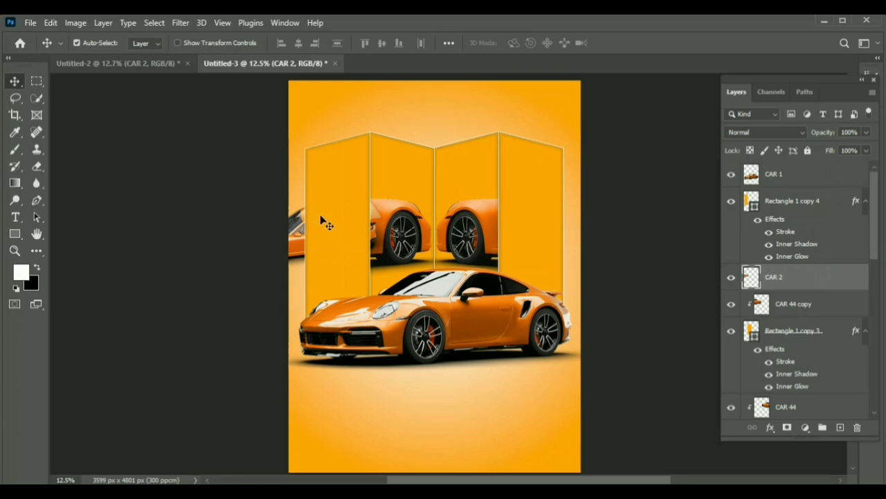
pyautogui.moveTo(813, 184); pyautogui.dragTo(799, 290)
pyautogui.moveTo(304, 251); pyautogui.dragTo(527, 229)
pyautogui.hotkey('ctrl', 'shift', ']')
# Step: Enlarge CAR 2 to about 196%, position its rear over the rightmost panel and clip it to that panel
pyautogui.hotkey('ctrl', 't')
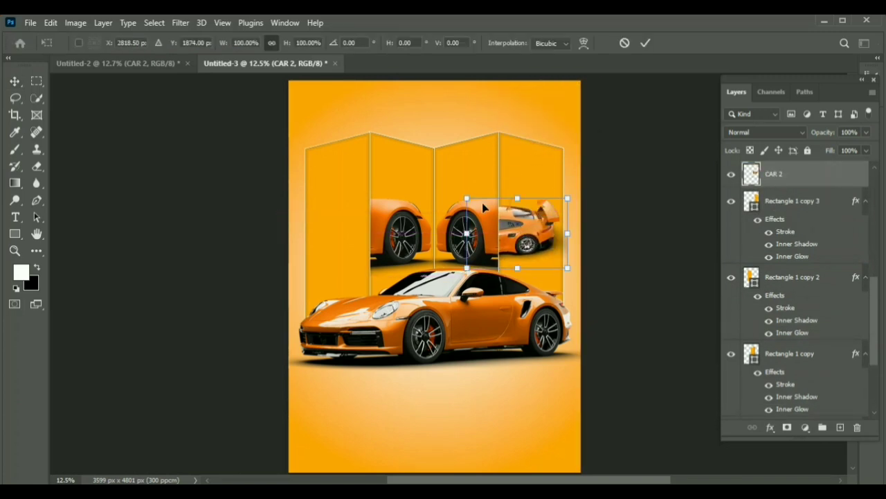
pyautogui.moveTo(467, 198); pyautogui.dragTo(389, 140)
pyautogui.moveTo(540, 223)
pyautogui.mouseDown()
pyautogui.moveTo(561, 244)
pyautogui.moveTo(534, 233)
pyautogui.mouseUp()
pyautogui.moveTo(396, 162); pyautogui.dragTo(381, 152)
pyautogui.moveTo(519, 207); pyautogui.dragTo(541, 225)
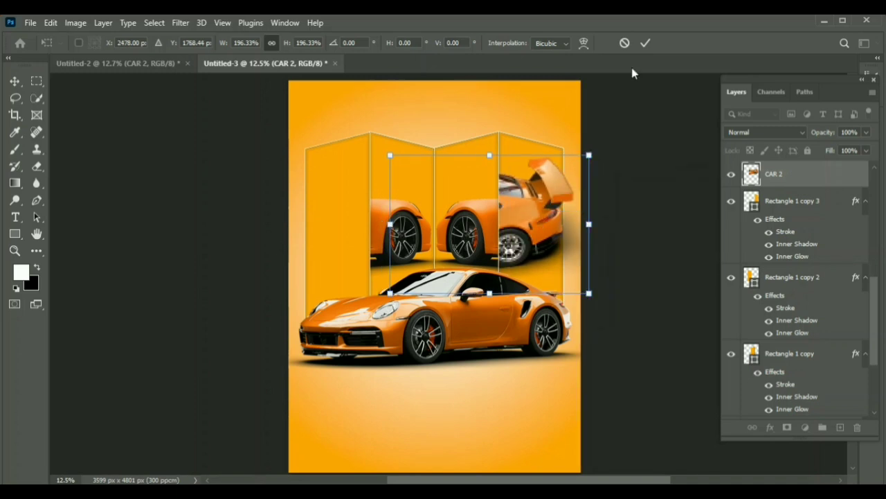
pyautogui.press('Return')
pyautogui.keyDown('alt'); pyautogui.click(780, 184); pyautogui.keyUp('alt')
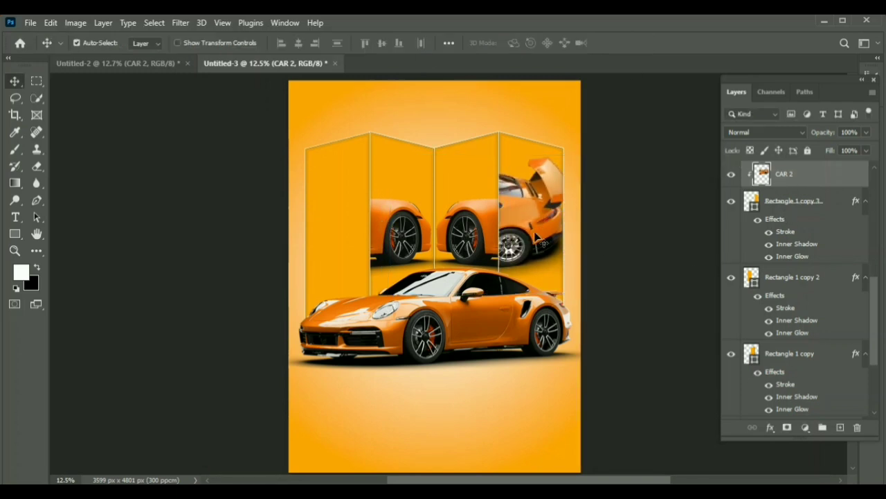
# Step: Bring the CAR 3 image from Untitled-2 into the poster and place it over the leftmost panel, directly above that panel's layer
pyautogui.hotkey('ctrl', 'Tab')
pyautogui.moveTo(547, 302); pyautogui.dragTo(367, 233)
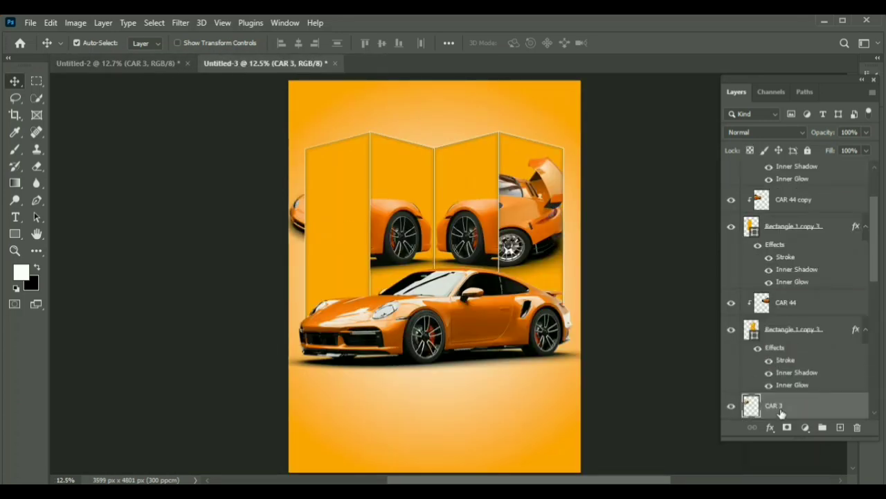
pyautogui.moveTo(780, 409); pyautogui.dragTo(780, 162)
pyautogui.moveTo(337, 194); pyautogui.dragTo(442, 212)
pyautogui.click(328, 228)
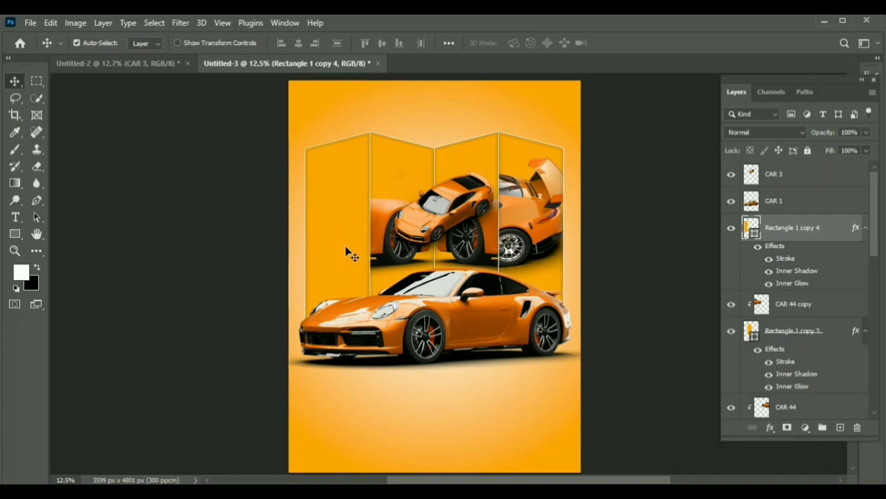
pyautogui.moveTo(785, 175); pyautogui.dragTo(780, 209)
pyautogui.moveTo(447, 202); pyautogui.dragTo(360, 216)
# Step: Enlarge CAR 3 to about 202%, clip it to the leftmost panel and adjust the car's position within it
pyautogui.hotkey('ctrl', 't')
pyautogui.moveTo(414, 179); pyautogui.dragTo(474, 108)
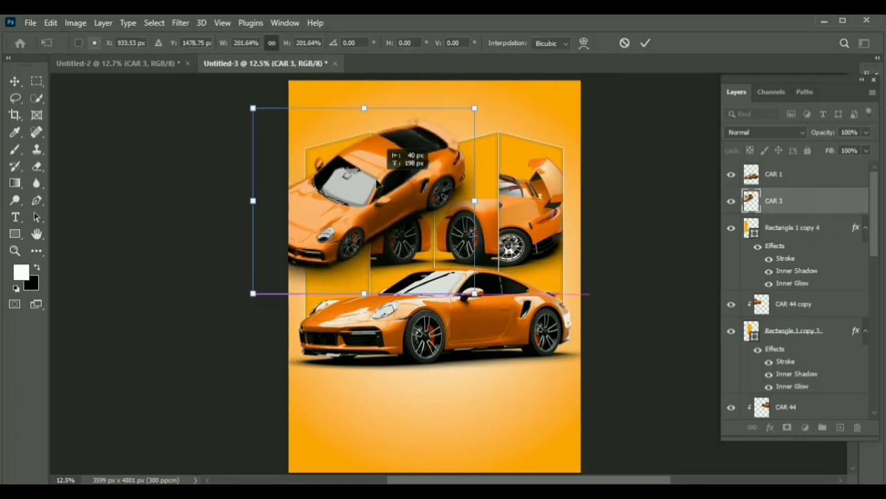
pyautogui.click(646, 44)
pyautogui.keyDown('alt'); pyautogui.click(772, 210); pyautogui.keyUp('alt')
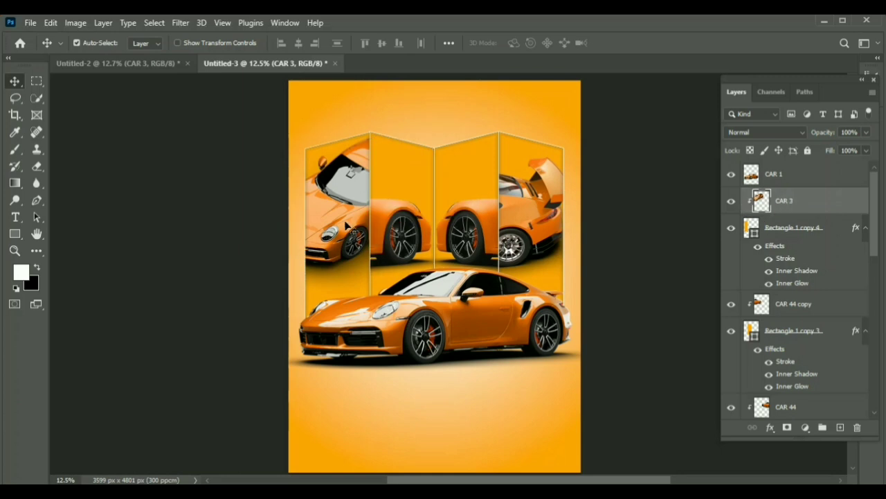
pyautogui.moveTo(353, 230)
pyautogui.mouseDown()
pyautogui.moveTo(348, 223)
pyautogui.moveTo(339, 231)
pyautogui.mouseUp()
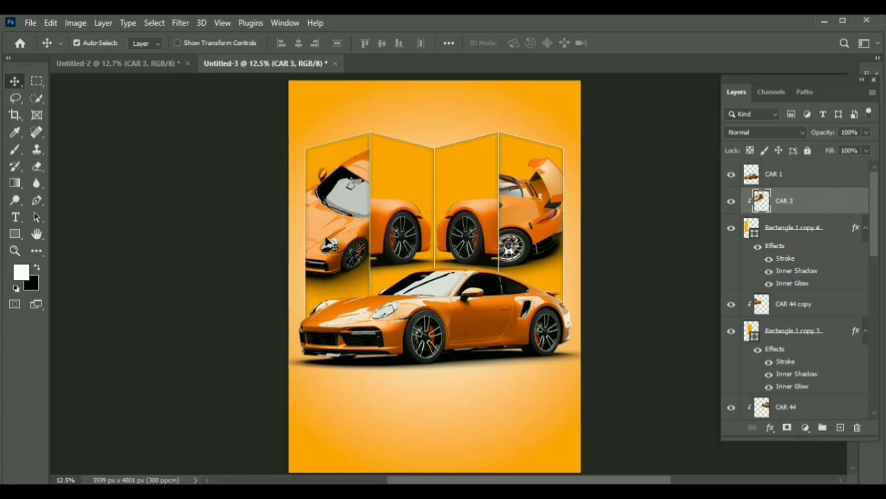
# Step: Duplicate CAR 2 and mask the unclipped copy so only the rear spoiler extends past the rightmost panel's edge
pyautogui.click(534, 220)
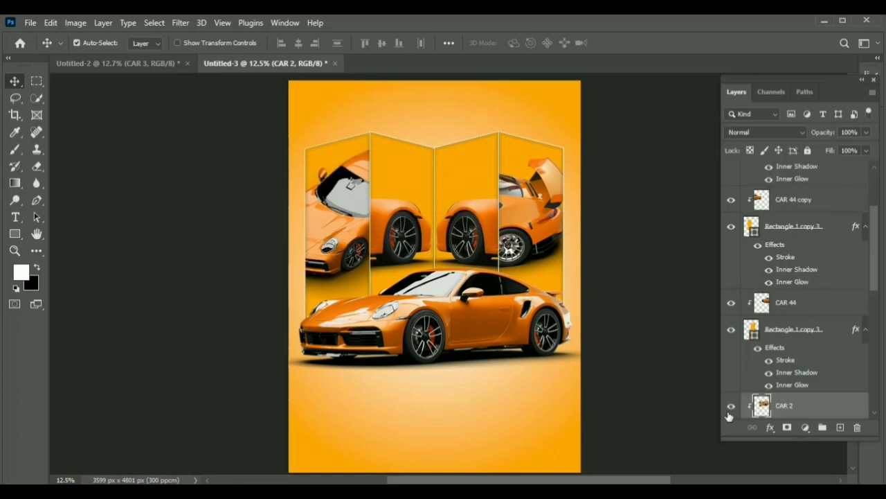
pyautogui.hotkey('ctrl', 'j')
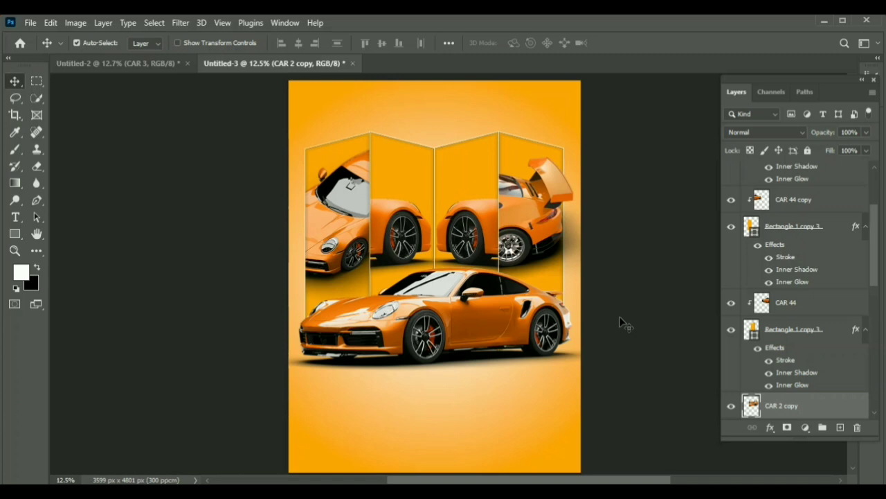
pyautogui.click(788, 428)
pyautogui.press('e')
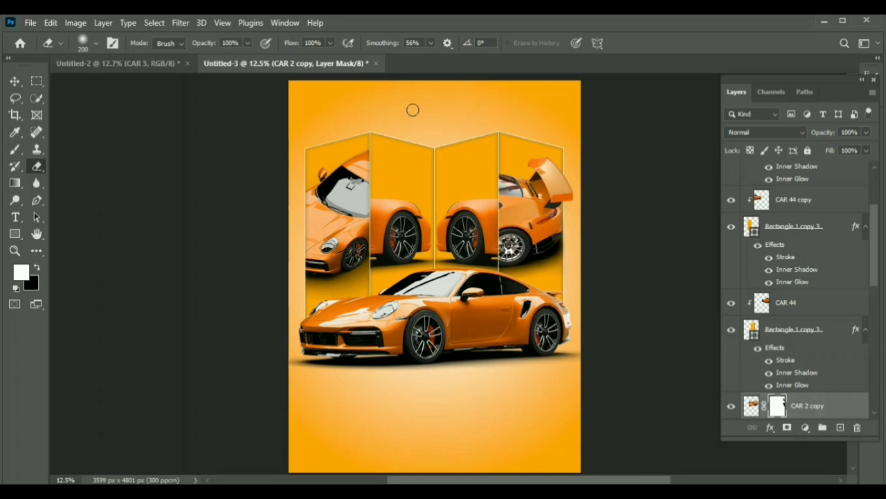
pyautogui.press('t')
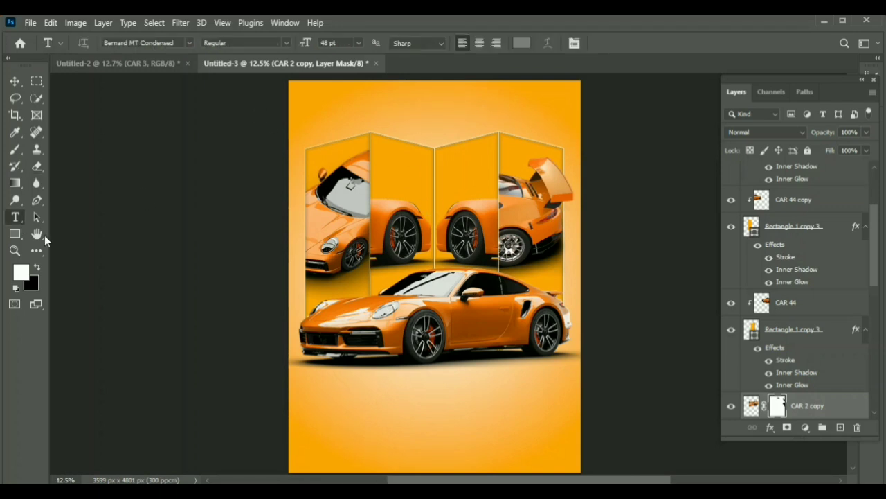
pyautogui.click(357, 392)
pyautogui.write('DO')
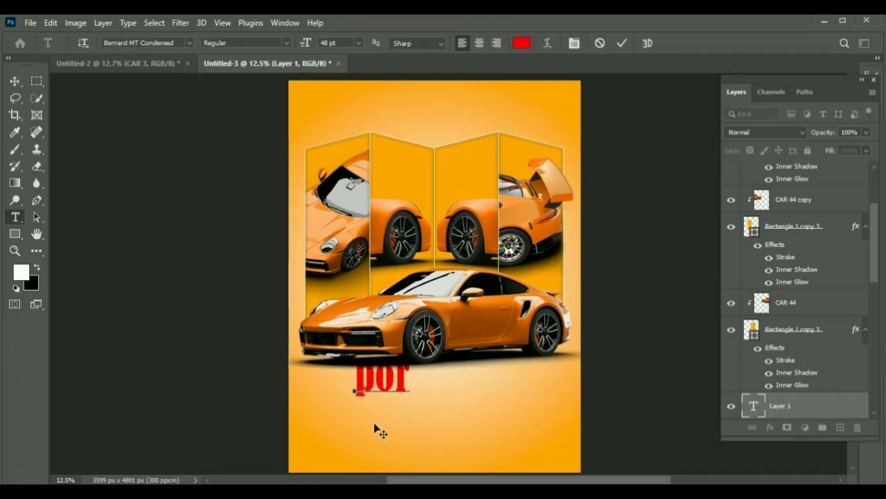
# Step: Bring the PORSCHE 911 text from Untitled-2 into the poster and position it just below the main car
pyautogui.click(116, 63)
pyautogui.click(15, 82)
pyautogui.moveTo(346, 174); pyautogui.dragTo(398, 368)
pyautogui.moveTo(419, 390)
pyautogui.mouseDown()
pyautogui.moveTo(429, 401)
pyautogui.moveTo(430, 390)
pyautogui.mouseUp()
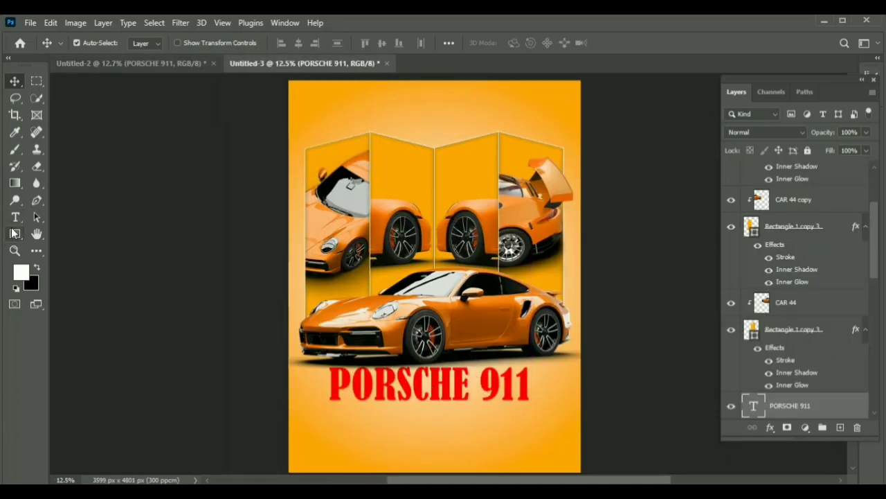
pyautogui.press('t')
pyautogui.click(189, 43)
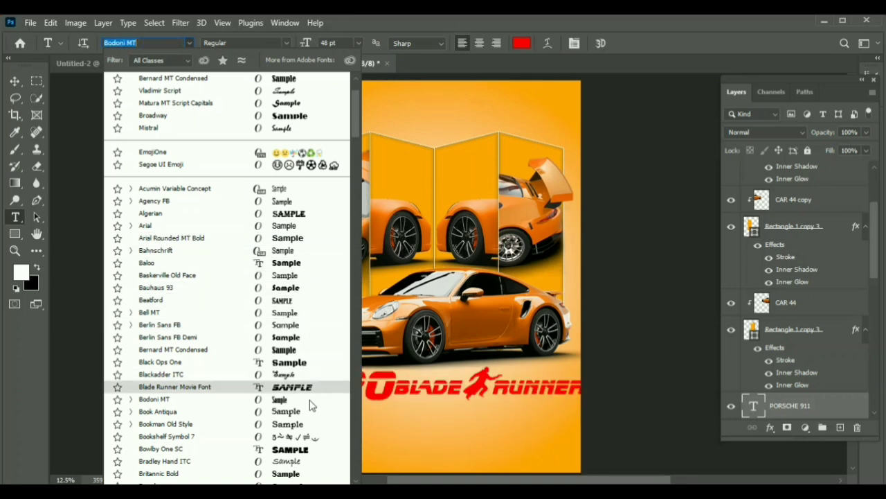
pyautogui.moveTo(354, 126); pyautogui.dragTo(365, 257)
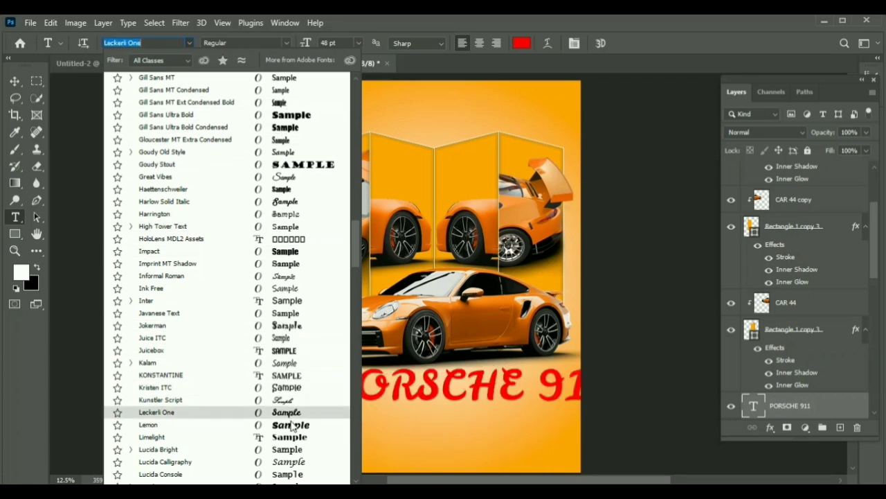
pyautogui.moveTo(356, 252); pyautogui.dragTo(357, 351)
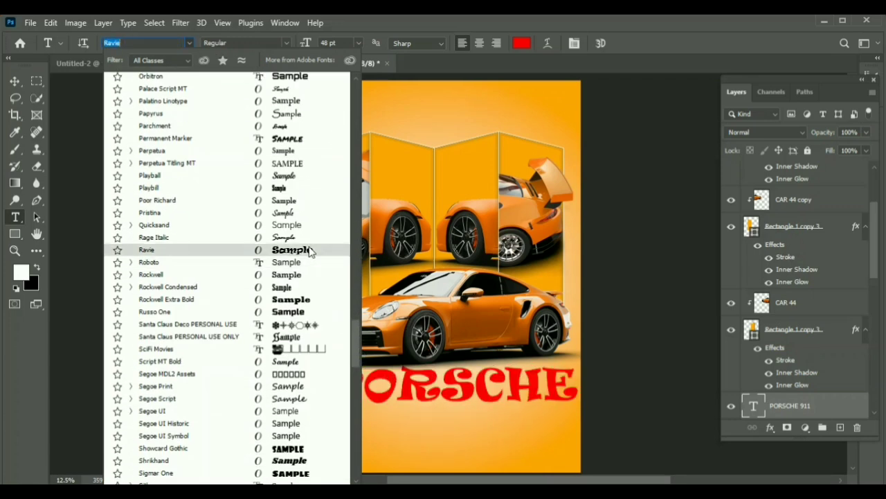
pyautogui.press('Escape')
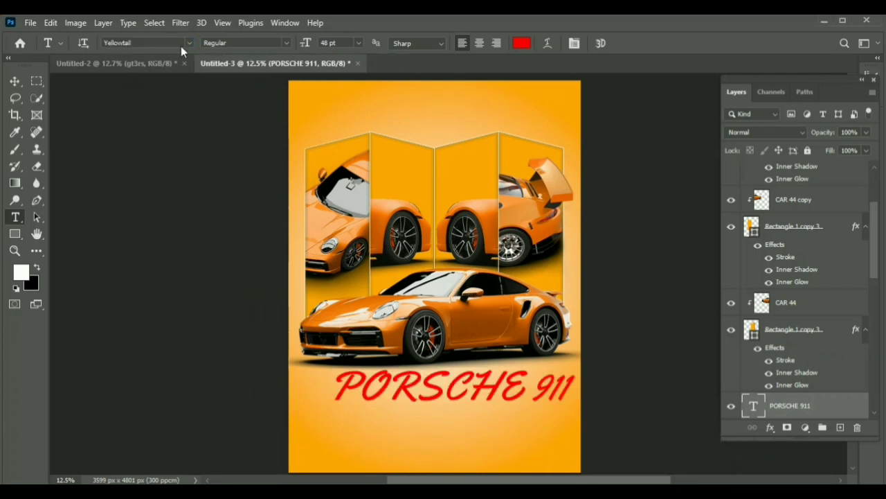
# Step: Change the PORSCHE 911 title's font to Hyper Oxide and shift the title toward the poster's left edge
pyautogui.click(189, 42)
pyautogui.click(162, 43)
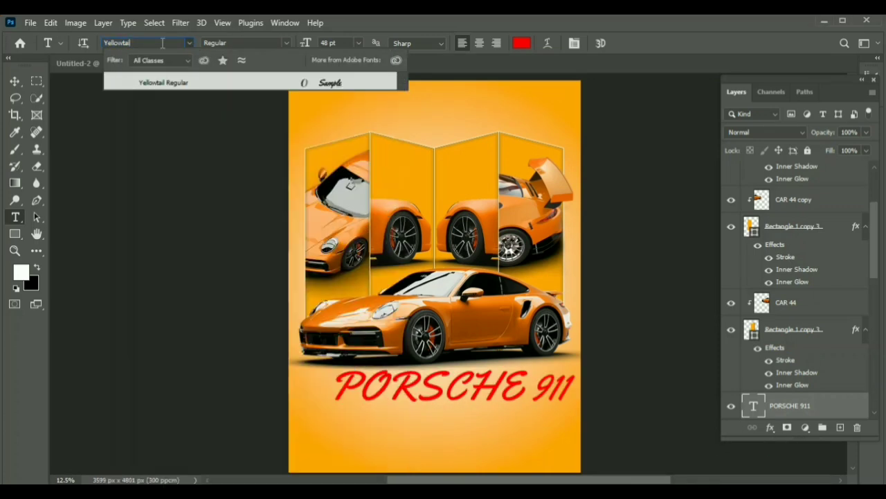
pyautogui.write('hy')
pyautogui.click(178, 83)
pyautogui.click(14, 81)
pyautogui.moveTo(418, 393); pyautogui.dragTo(383, 396)
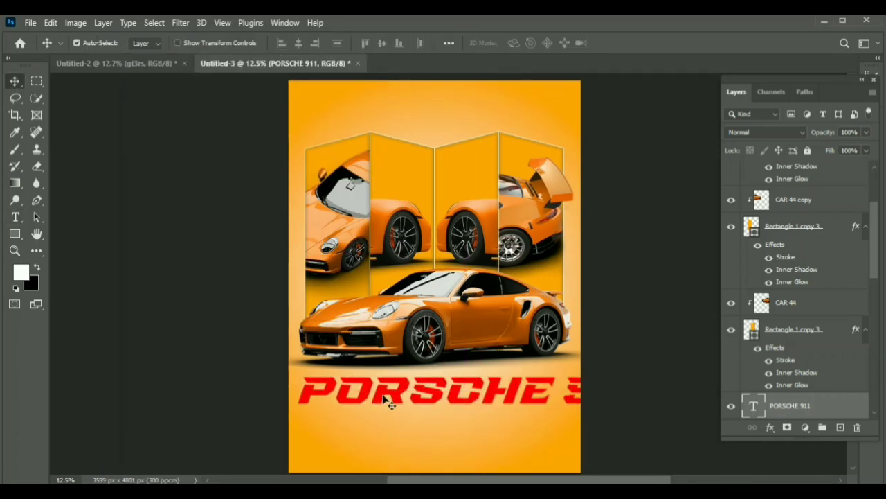
# Step: Scale the PORSCHE 911 title to about 78% width and 118% height to fit beneath the car
pyautogui.hotkey('ctrl', 't')
pyautogui.moveTo(637, 370); pyautogui.dragTo(564, 388)
pyautogui.moveTo(428, 415)
pyautogui.mouseDown()
pyautogui.moveTo(427, 437)
pyautogui.moveTo(438, 408)
pyautogui.mouseUp()
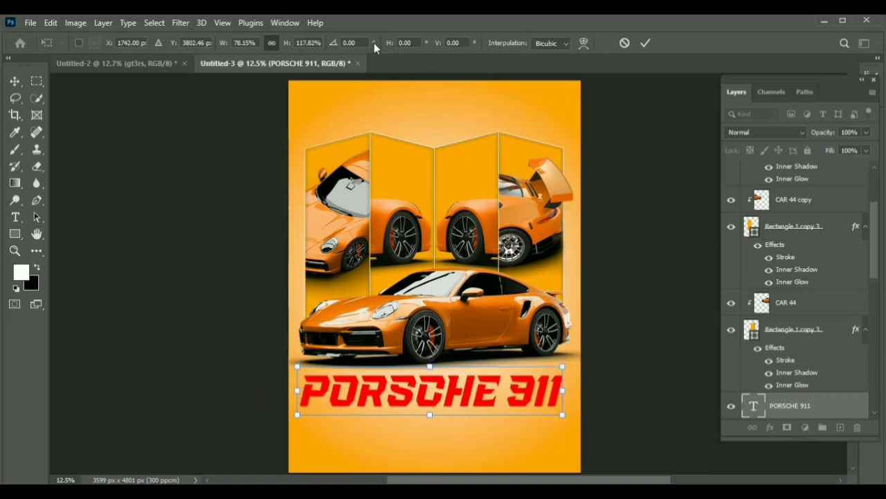
pyautogui.click(645, 43)
# Step: Set the PORSCHE 911 title's font size to 48 pt and center the title below the main car
pyautogui.click(15, 217)
pyautogui.click(358, 43)
pyautogui.click(340, 150)
pyautogui.click(359, 43)
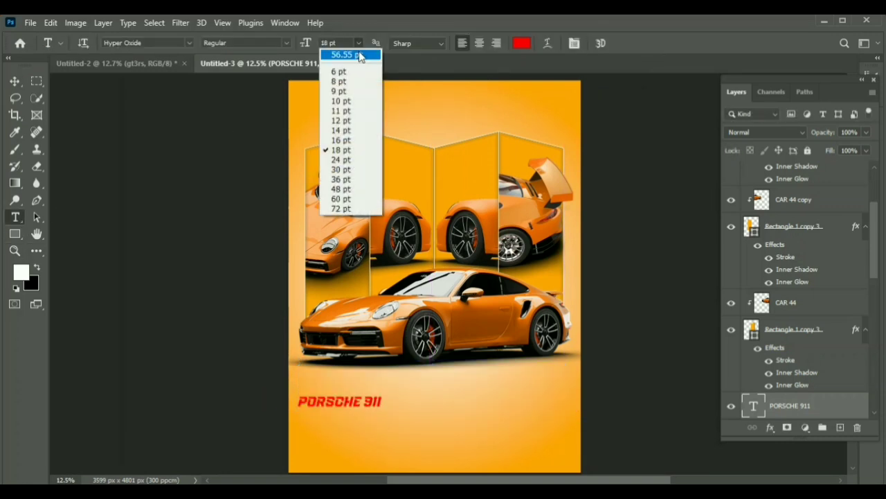
pyautogui.click(351, 170)
pyautogui.click(359, 43)
pyautogui.click(352, 179)
pyautogui.click(358, 43)
pyautogui.click(355, 190)
pyautogui.click(15, 81)
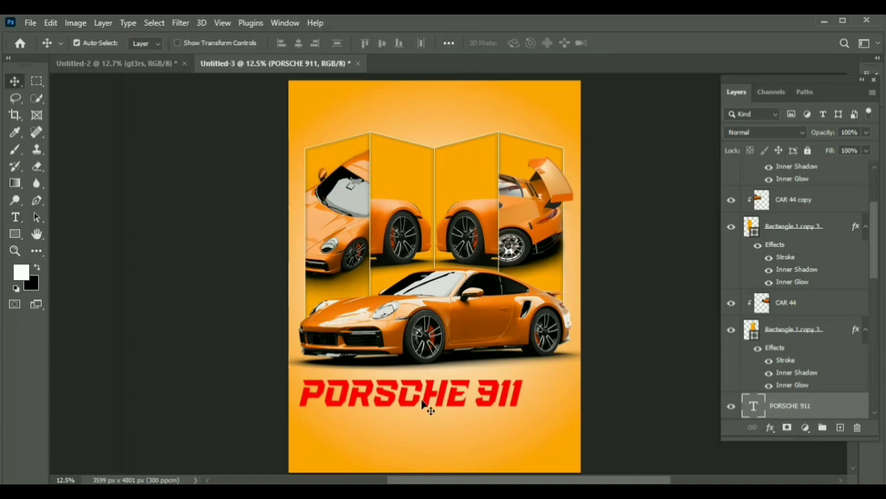
pyautogui.moveTo(422, 402); pyautogui.dragTo(424, 395)
# Step: Copy the PORSCHE 911 title above the panels and replace the copy's text with GT
pyautogui.moveTo(428, 401); pyautogui.dragTo(428, 126)
pyautogui.press('t')
pyautogui.click(501, 121)
pyautogui.press('BackSpace')
pyautogui.press('BackSpace')
pyautogui.press('BackSpace')
pyautogui.press('BackSpace')
pyautogui.press('BackSpace')
pyautogui.press('BackSpace')
pyautogui.press('BackSpace')
pyautogui.press('BackSpace')
pyautogui.press('Delete')
pyautogui.press('Delete')
pyautogui.press('Delete')
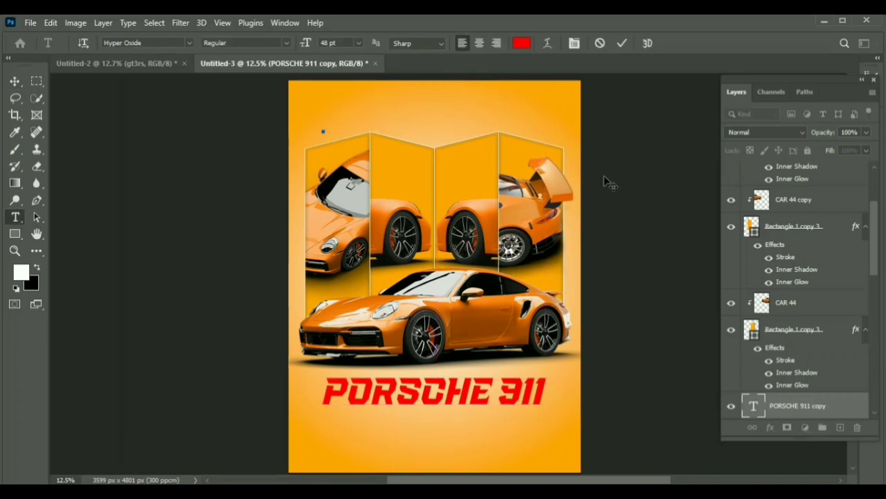
pyautogui.write('GT')
# Step: Delete the GT text layer from the poster
pyautogui.click(162, 63)
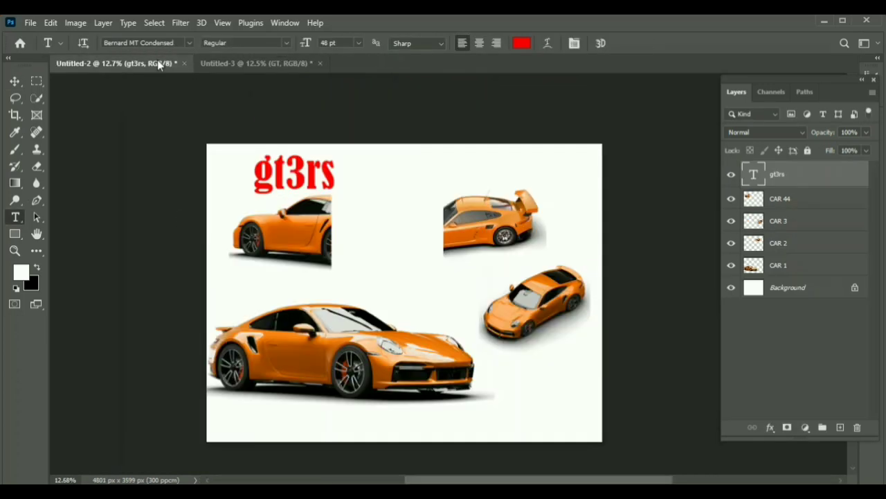
pyautogui.click(245, 66)
pyautogui.press('3')
pyautogui.press('s')
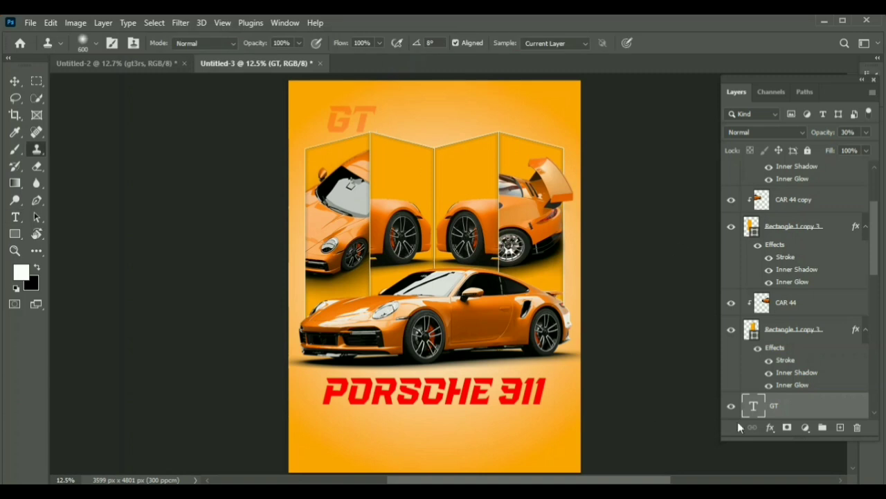
pyautogui.press('v')
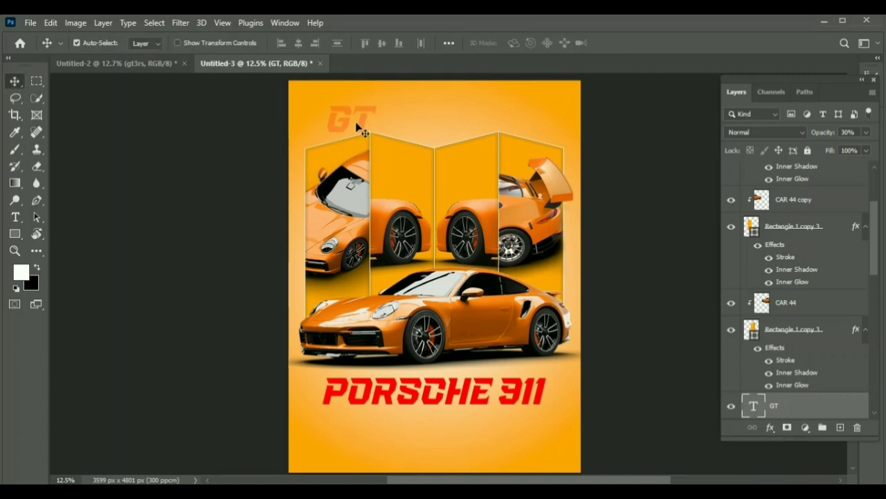
pyautogui.click(731, 407)
pyautogui.press('Delete')
pyautogui.click(149, 65)
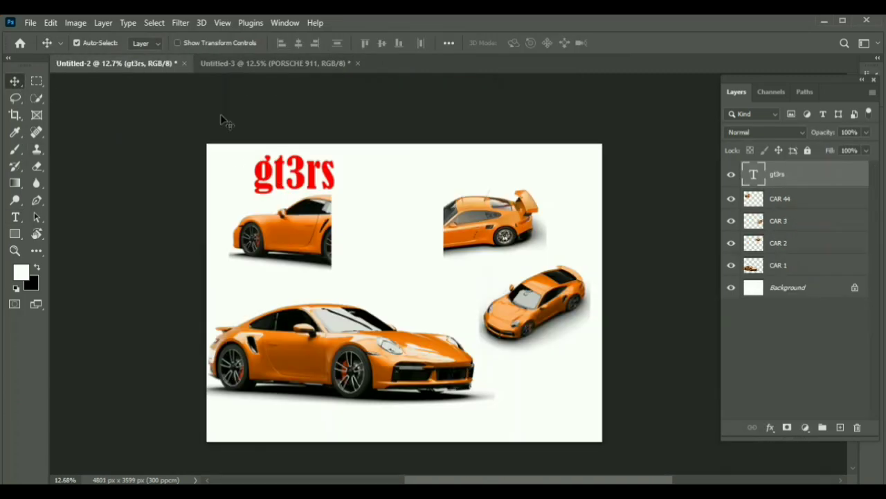
pyautogui.click(275, 63)
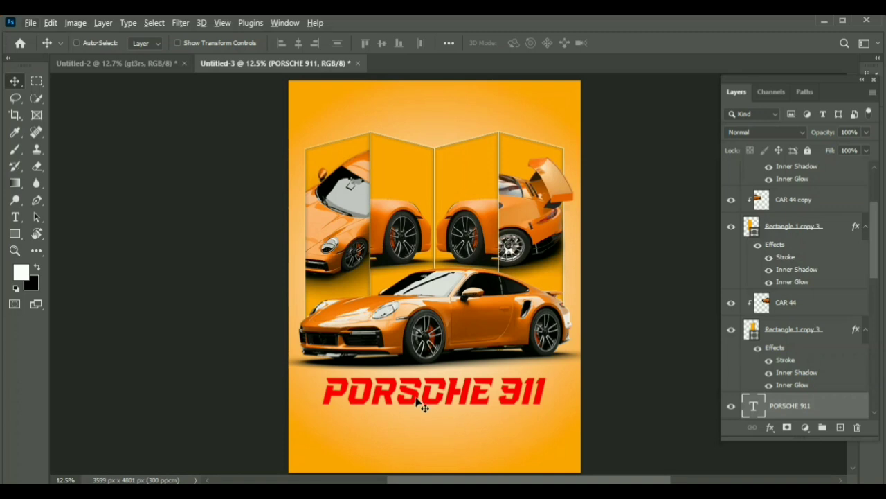
# Step: Copy the PORSCHE 911 title above the folded panels and replace the copy's text with GT3RS
pyautogui.moveTo(419, 405); pyautogui.dragTo(446, 105)
pyautogui.press('t')
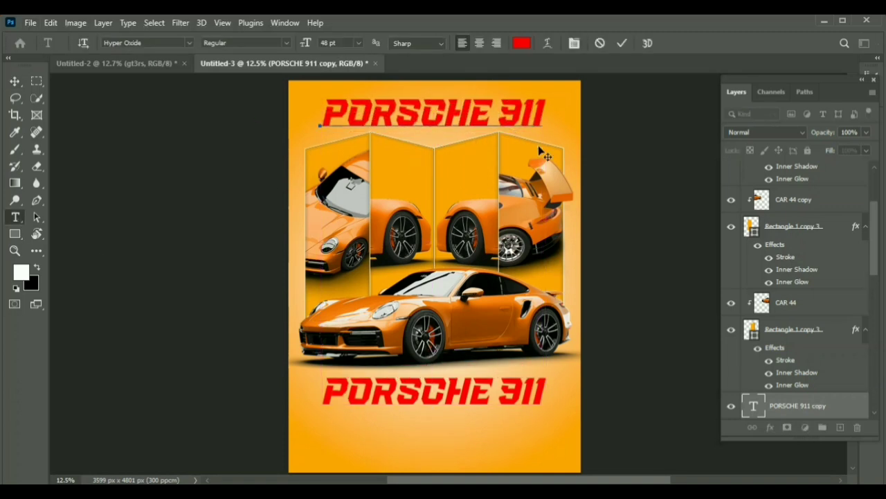
pyautogui.press('BackSpace')
pyautogui.press('BackSpace')
pyautogui.press('BackSpace')
pyautogui.press('BackSpace')
pyautogui.press('BackSpace')
pyautogui.press('BackSpace')
pyautogui.press('BackSpace')
pyautogui.press('BackSpace')
pyautogui.press('BackSpace')
pyautogui.press('BackSpace')
pyautogui.press('BackSpace')
pyautogui.write('GT')
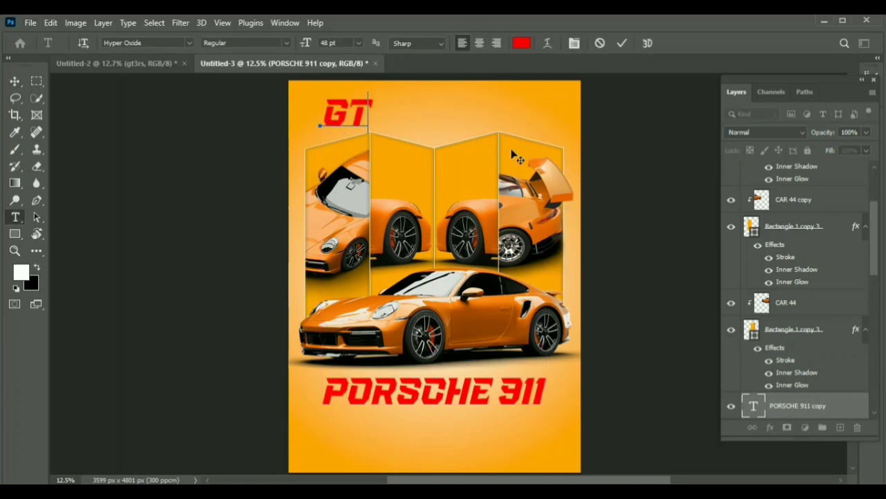
pyautogui.write('3RS')
pyautogui.click(138, 63)
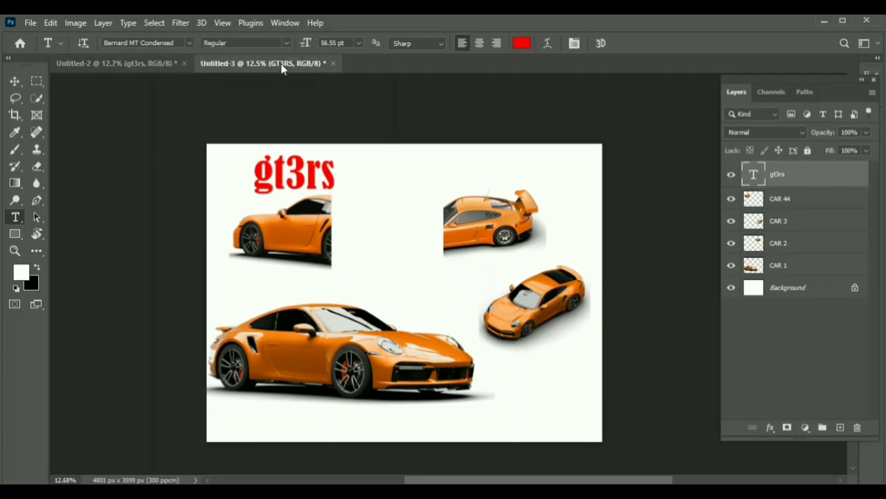
pyautogui.click(263, 63)
# Step: Scale the GT3RS title down to about 38.55 pt and center it above the folded panels
pyautogui.click(15, 81)
pyautogui.moveTo(416, 112); pyautogui.dragTo(394, 123)
pyautogui.hotkey('ctrl', 't')
pyautogui.moveTo(351, 110); pyautogui.dragTo(437, 116)
pyautogui.click(646, 42)
# Step: Set the GT3RS title's text color to the off-white fff8eb
pyautogui.click(15, 217)
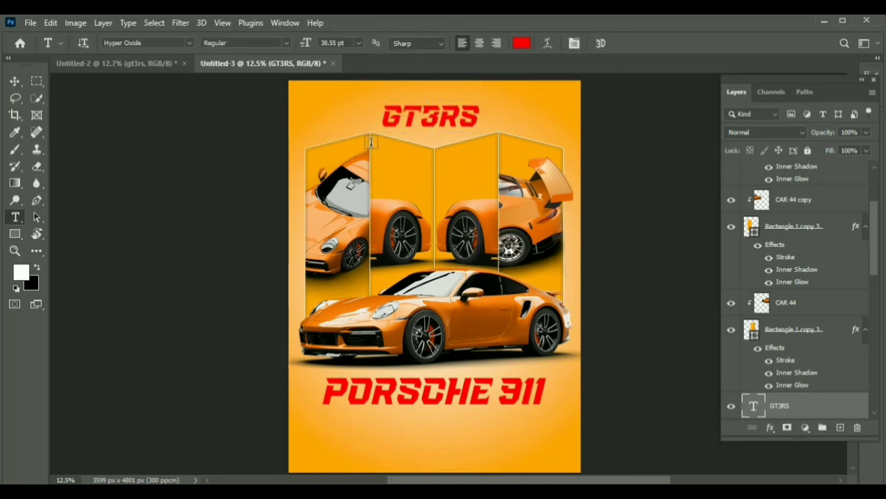
pyautogui.click(523, 43)
pyautogui.click(723, 230)
pyautogui.click(322, 92)
pyautogui.moveTo(553, 141)
pyautogui.mouseDown()
pyautogui.moveTo(550, 132)
pyautogui.moveTo(545, 138)
pyautogui.moveTo(557, 129)
pyautogui.mouseUp()
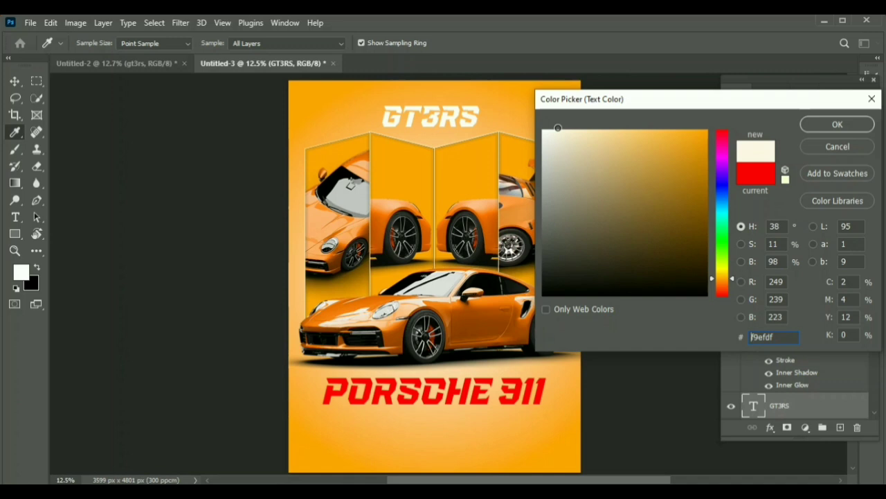
pyautogui.click(838, 124)
# Step: Set the PORSCHE 911 title's text color to a dark brown based on the poster's orange
pyautogui.press('v')
pyautogui.click(332, 390)
pyautogui.click(15, 218)
pyautogui.click(522, 42)
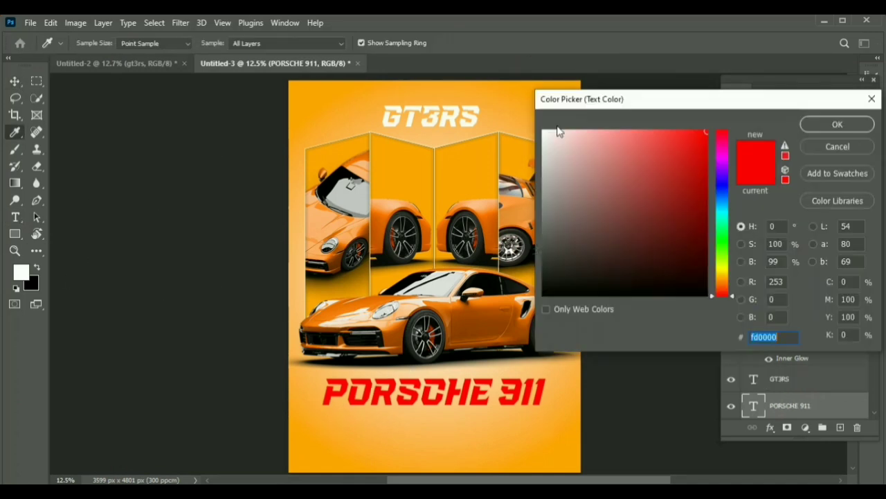
pyautogui.moveTo(557, 132)
pyautogui.mouseDown()
pyautogui.moveTo(538, 129)
pyautogui.moveTo(605, 132)
pyautogui.moveTo(550, 139)
pyautogui.moveTo(548, 122)
pyautogui.mouseUp()
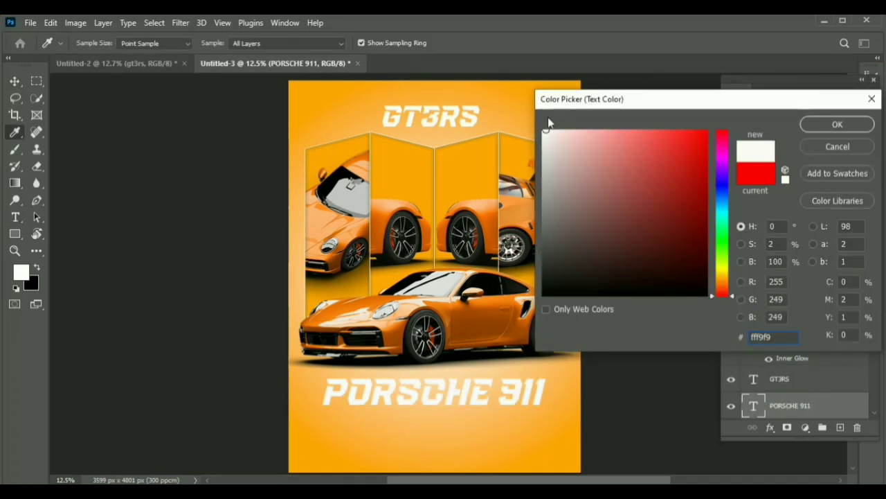
pyautogui.click(512, 109)
pyautogui.moveTo(676, 143); pyautogui.dragTo(707, 265)
pyautogui.moveTo(629, 248)
pyautogui.mouseDown()
pyautogui.moveTo(698, 201)
pyautogui.moveTo(699, 174)
pyautogui.moveTo(699, 267)
pyautogui.moveTo(700, 251)
pyautogui.mouseUp()
pyautogui.click(824, 125)
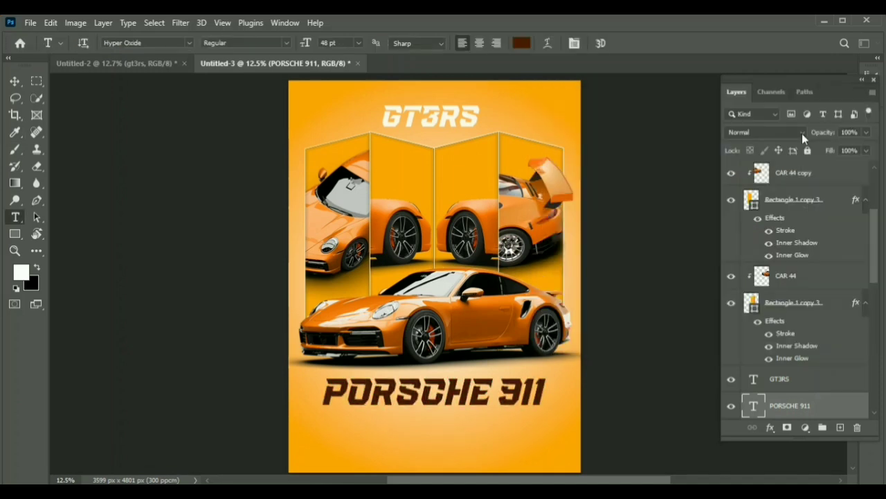
# Step: Nudge the PORSCHE 911 title slightly and move the GT3RS title a little closer to the panels
pyautogui.press('v')
pyautogui.moveTo(421, 397); pyautogui.dragTo(418, 396)
pyautogui.moveTo(434, 127); pyautogui.dragTo(432, 133)
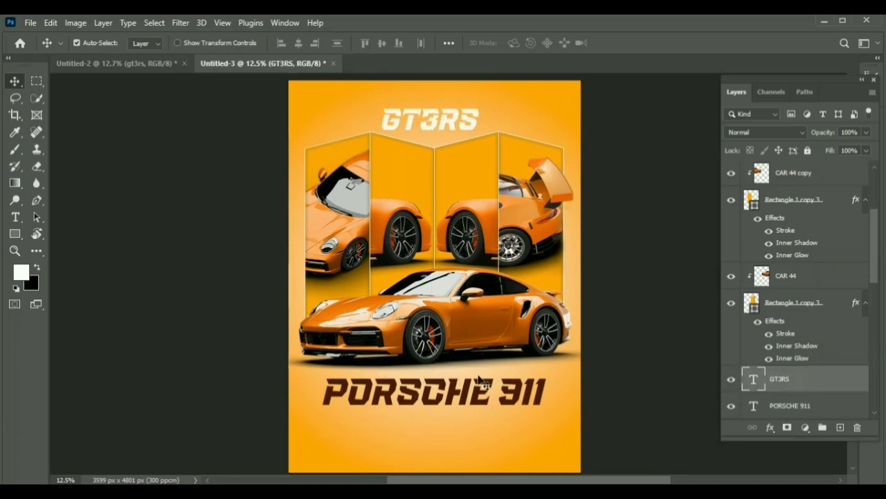
pyautogui.hotkey('ctrl', 'o')
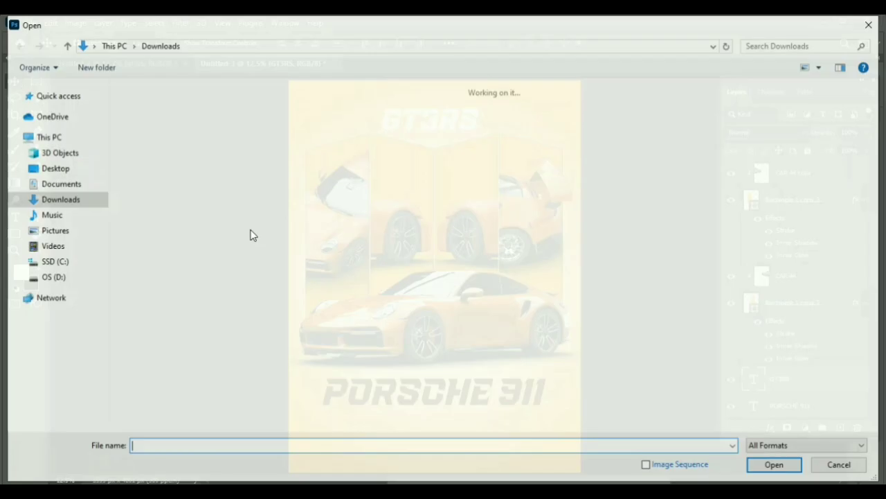
pyautogui.click(771, 469)
pyautogui.press('Return')
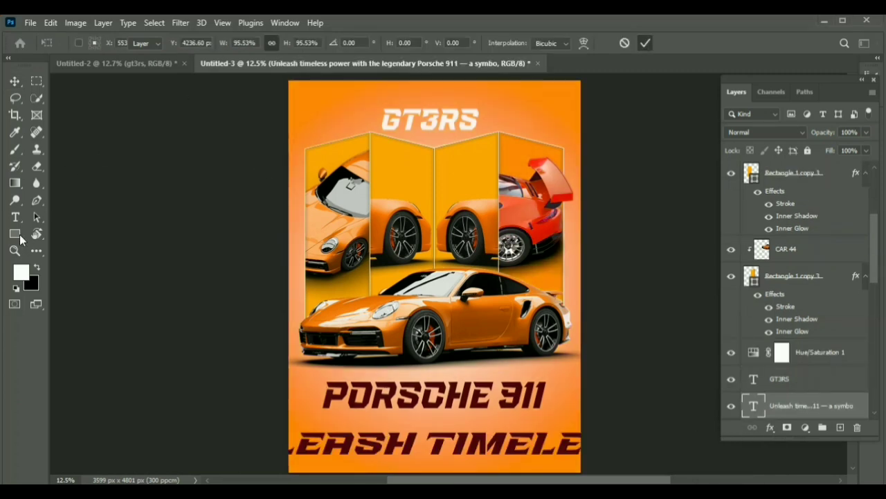
# Step: Set the font size of the "Unleash timeless power" description text to 9 pt
pyautogui.click(359, 43)
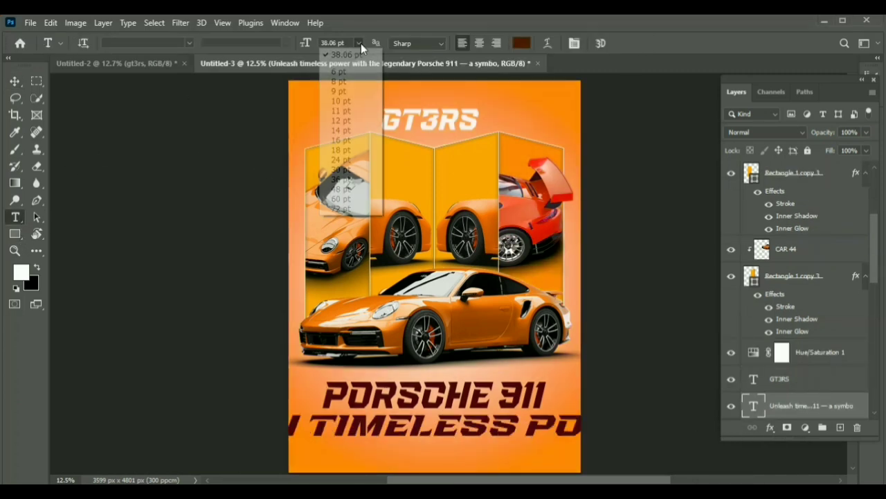
pyautogui.click(341, 81)
pyautogui.click(360, 43)
pyautogui.click(339, 91)
pyautogui.click(14, 81)
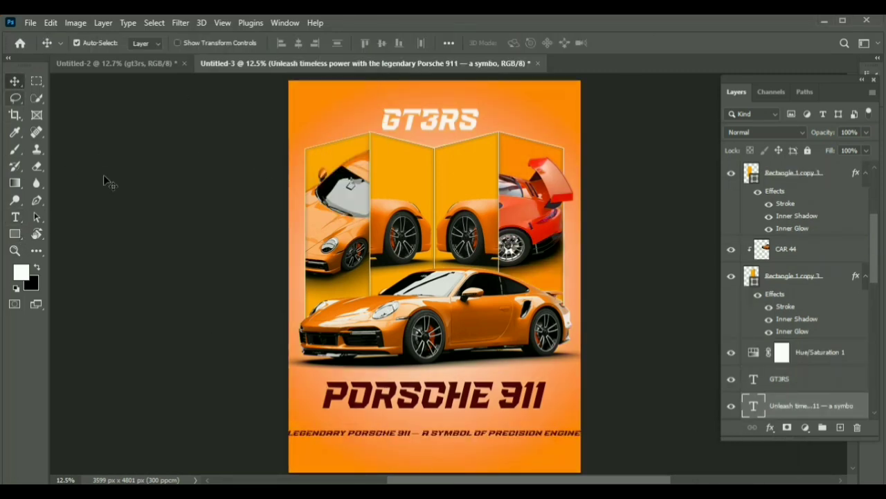
# Step: Break the description after "Porsche 911 —" and shift it so its lines start at the poster's left edge
pyautogui.click(15, 216)
pyautogui.click(435, 443)
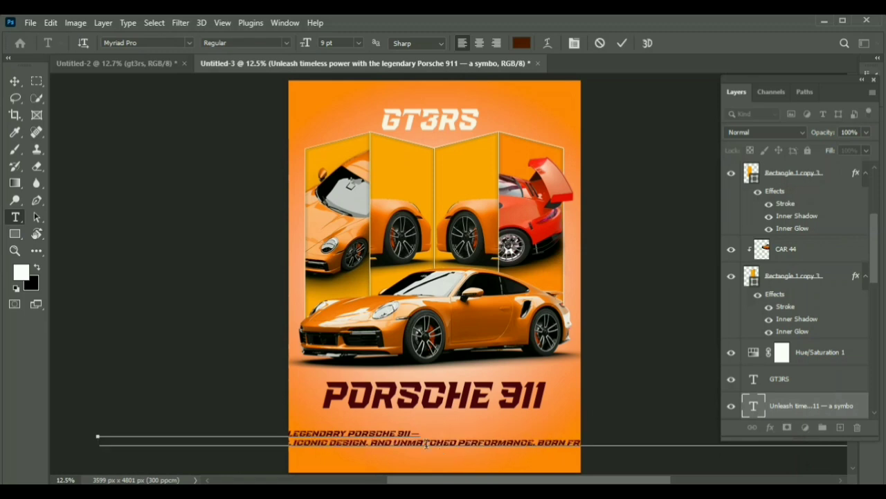
pyautogui.click(622, 43)
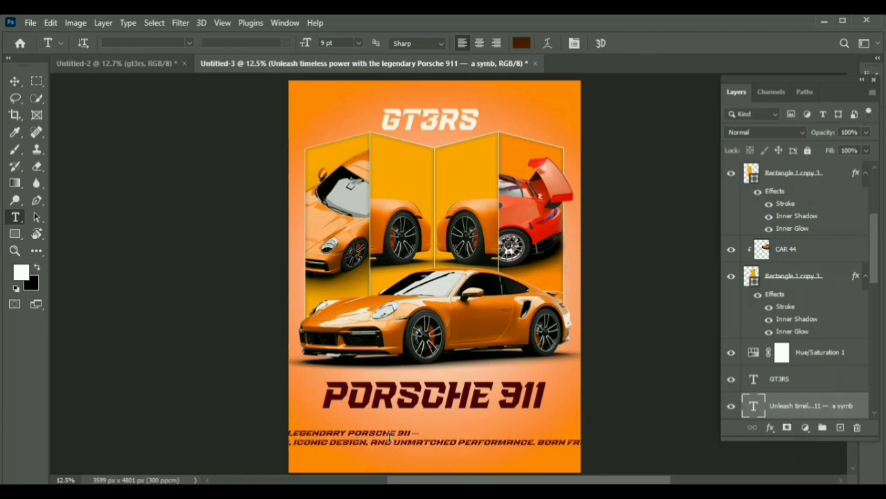
pyautogui.click(15, 81)
pyautogui.moveTo(387, 433); pyautogui.dragTo(578, 434)
# Step: Add line breaks to the description after "power with", "a symbol" and "iconic design,"
pyautogui.press('t')
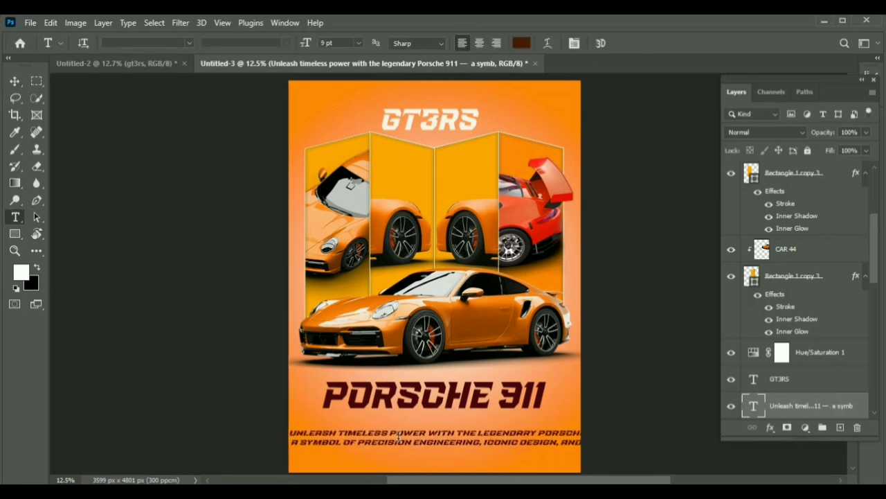
pyautogui.click(455, 432)
pyautogui.press('Return')
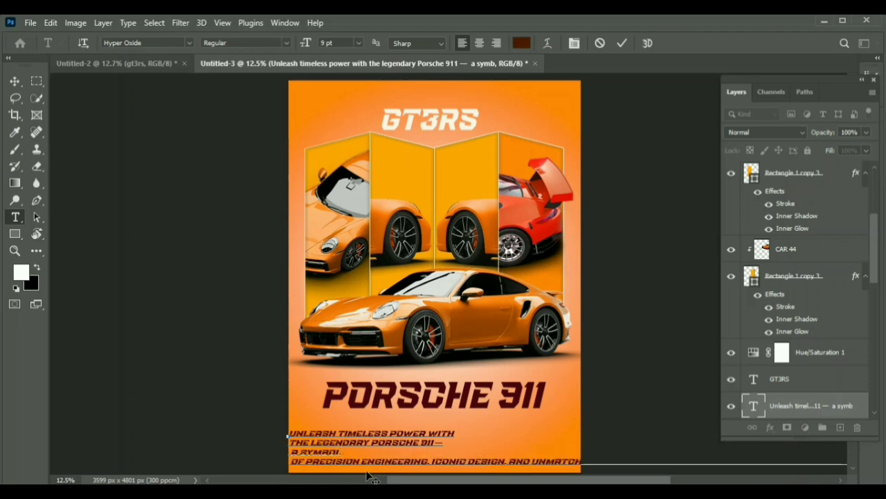
pyautogui.click(507, 460)
pyautogui.press('Return')
# Step: Set the description text to 6 pt and move it up beneath the PORSCHE 911 title
pyautogui.click(359, 44)
pyautogui.click(355, 72)
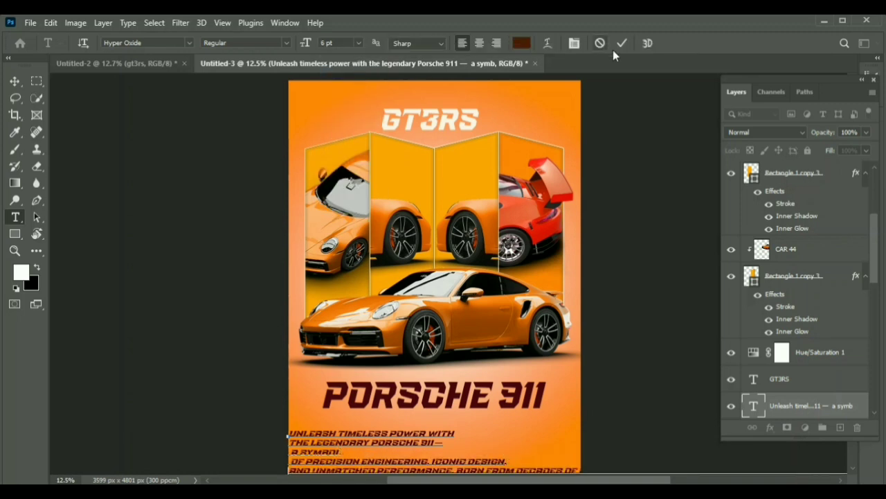
pyautogui.click(621, 44)
pyautogui.click(358, 44)
pyautogui.click(339, 71)
pyautogui.press('v')
pyautogui.moveTo(316, 449)
pyautogui.mouseDown()
pyautogui.moveTo(107, 425)
pyautogui.moveTo(305, 435)
pyautogui.mouseUp()
# Step: Add line breaks to the description after "racing heritage," and "blends luxury"
pyautogui.press('t')
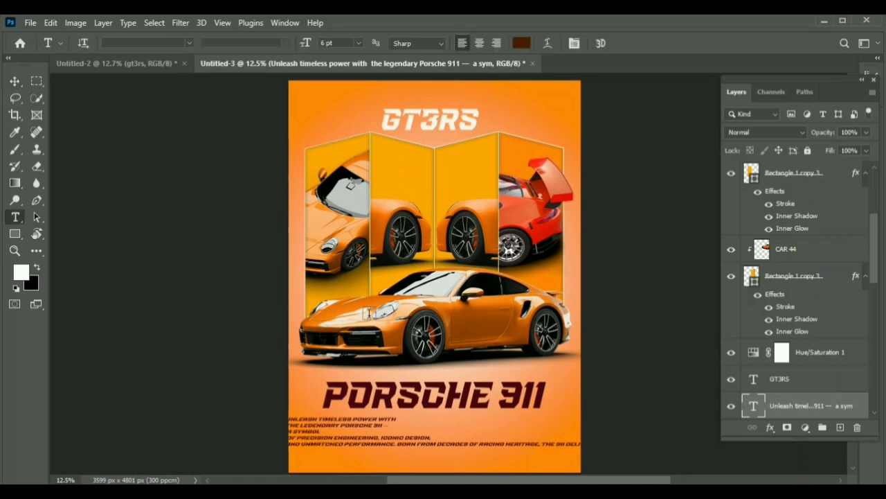
pyautogui.click(541, 445)
pyautogui.press('Return')
pyautogui.click(549, 451)
pyautogui.press('Return')
pyautogui.click(621, 44)
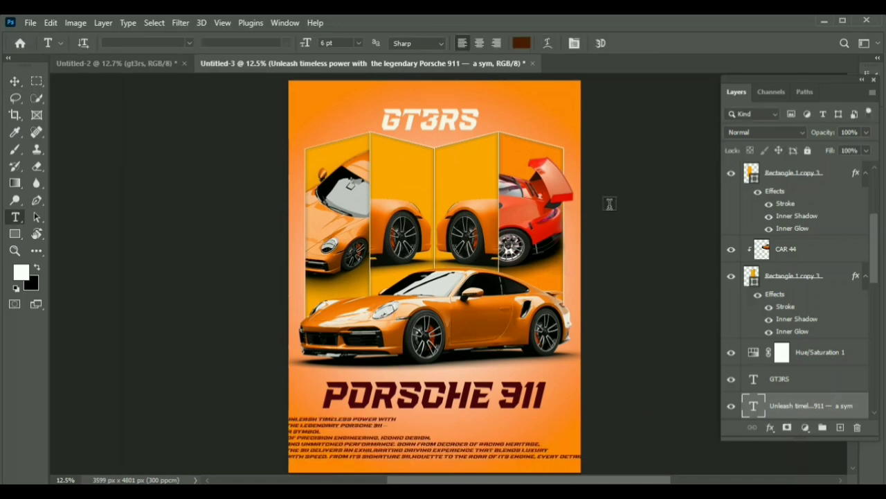
# Step: Break the description after "silhouette to" and "speaks to those", and nudge the block inward from the poster's left edge
pyautogui.press('v')
pyautogui.moveTo(376, 388); pyautogui.dragTo(379, 389)
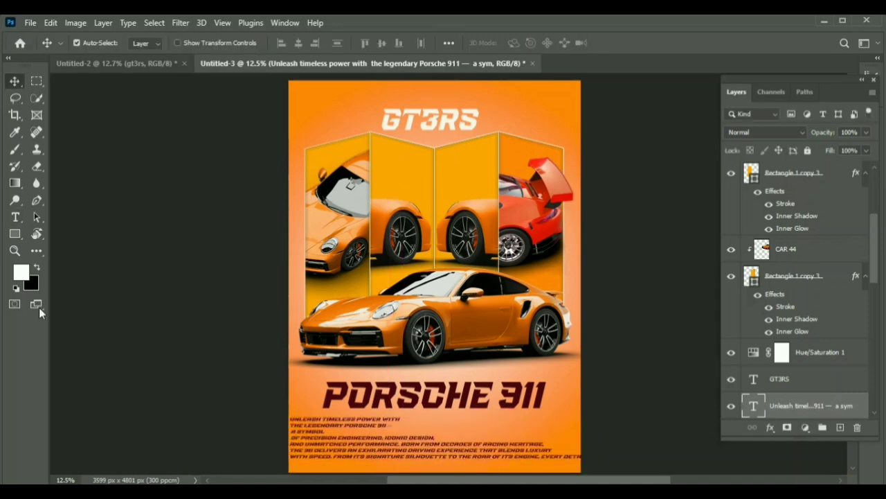
pyautogui.press('t')
pyautogui.click(462, 456)
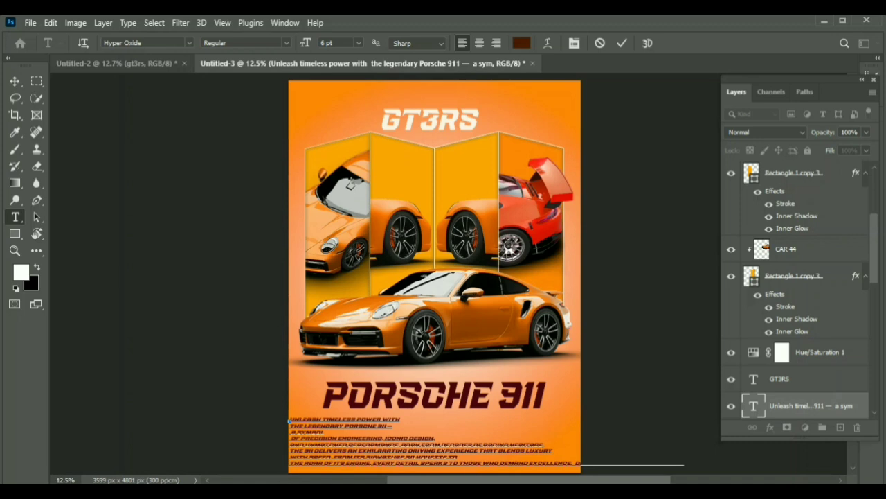
pyautogui.press('Return')
pyautogui.click(16, 83)
pyautogui.moveTo(392, 455); pyautogui.dragTo(415, 440)
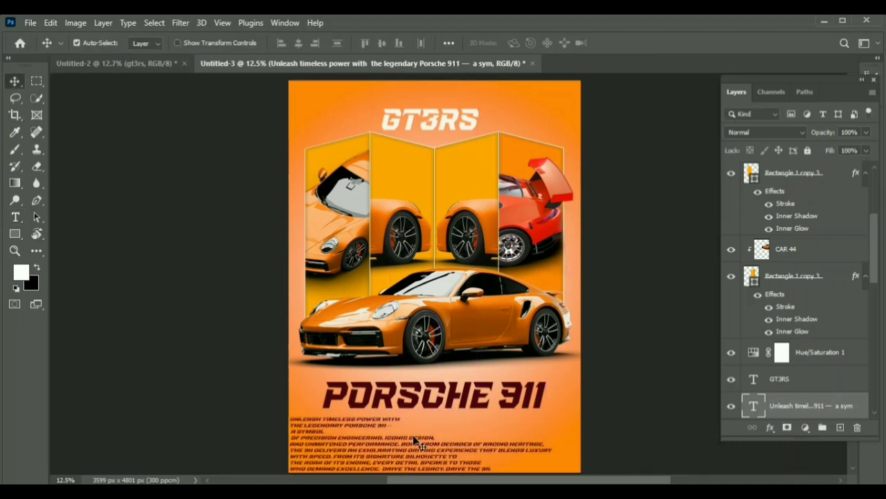
pyautogui.moveTo(337, 449); pyautogui.dragTo(341, 448)
# Step: Delete the dash after "Porsche 911" and join the description's opening lines from "Unleash timeless power" through "precision engineering" into one line
pyautogui.click(15, 218)
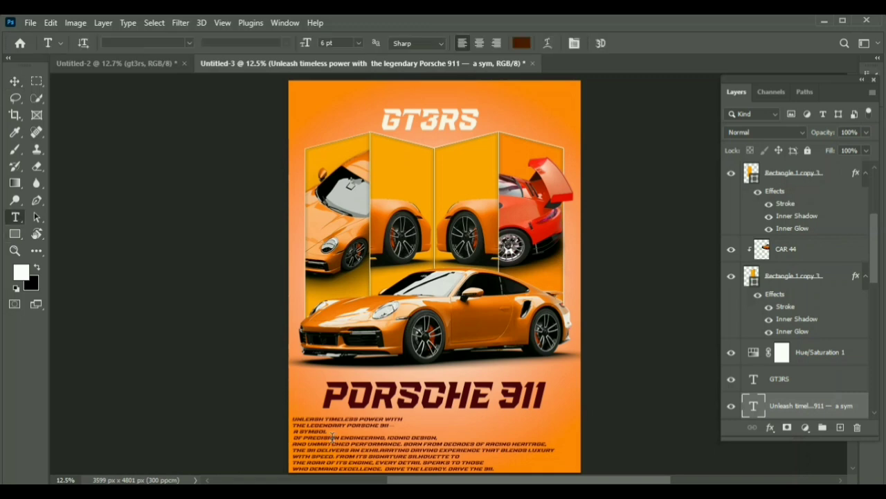
pyautogui.click(457, 418)
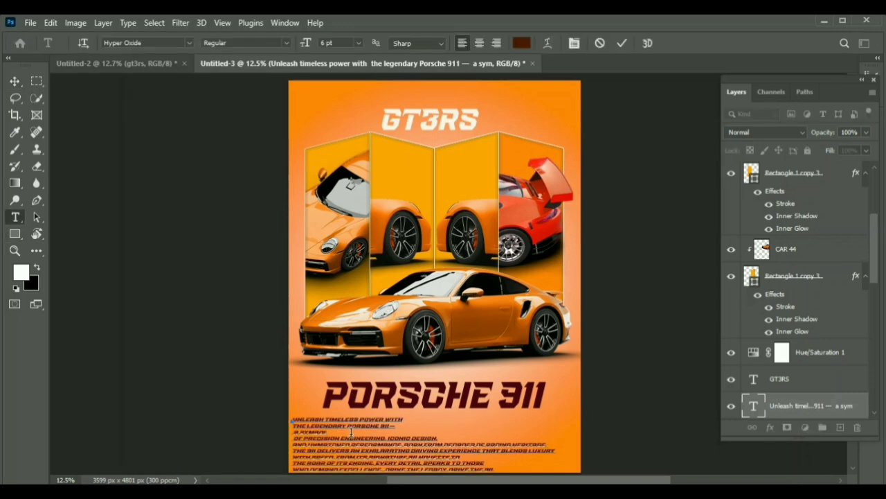
pyautogui.click(293, 431)
pyautogui.press('BackSpace')
pyautogui.press('BackSpace')
pyautogui.press('BackSpace')
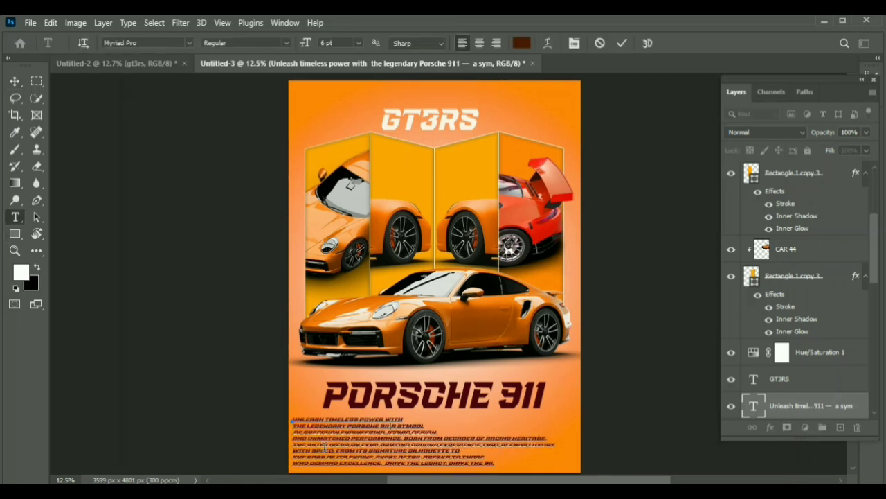
pyautogui.click(295, 432)
pyautogui.press('BackSpace')
pyautogui.press('BackSpace')
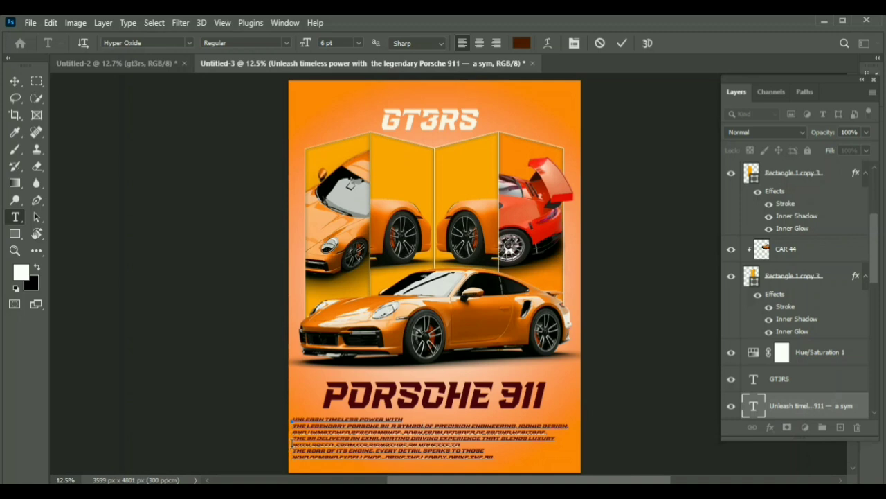
pyautogui.press('BackSpace')
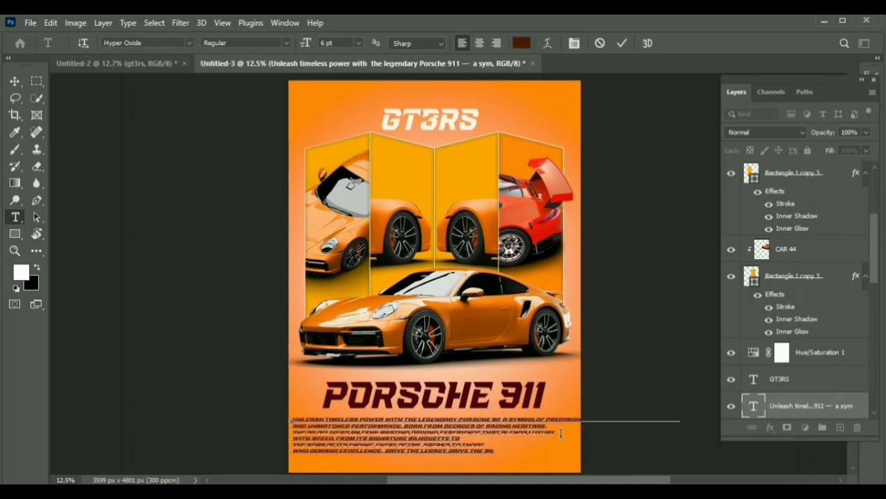
# Step: Rewrap the description's lines to end after "a symbol of", "born", "driving" and "silhouette to"
pyautogui.press('Return')
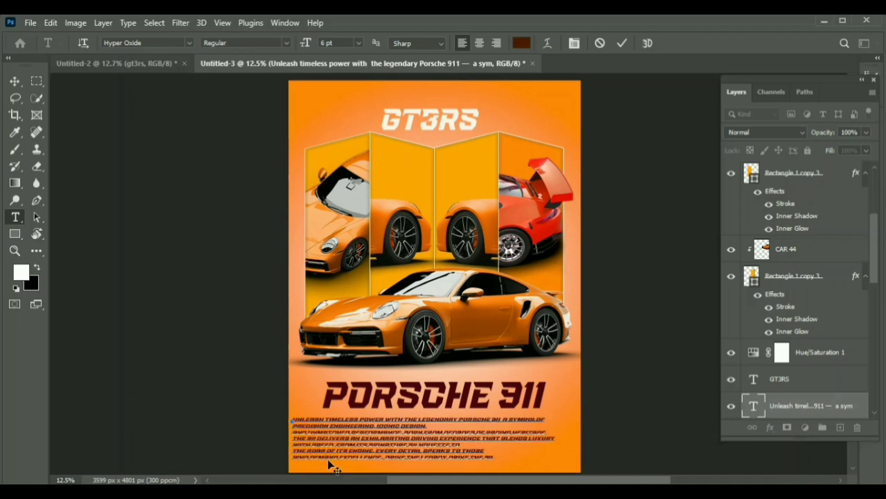
pyautogui.press('BackSpace')
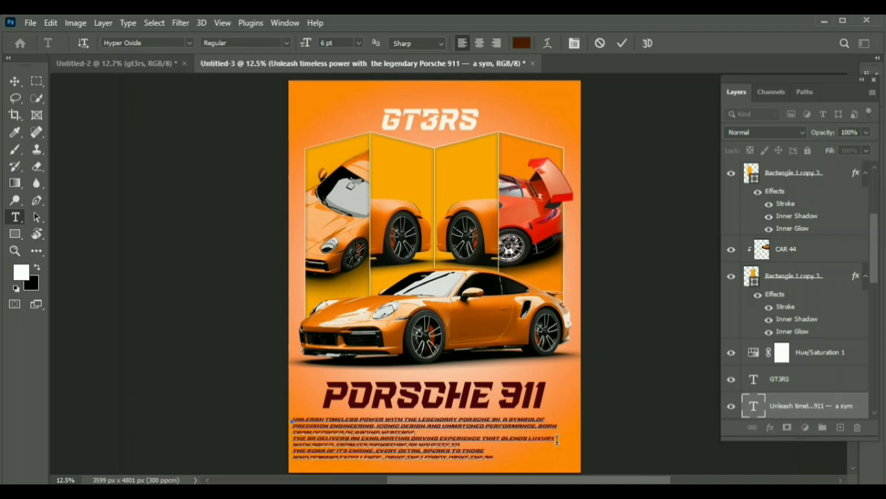
pyautogui.press('BackSpace')
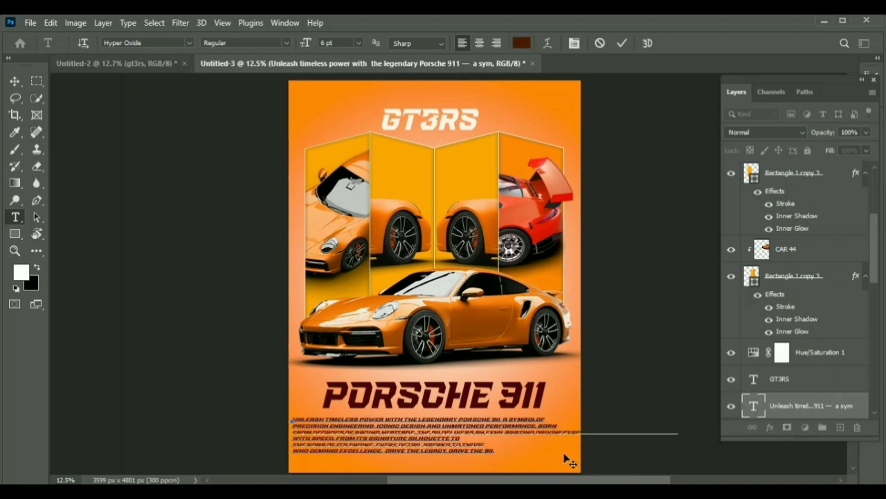
pyautogui.press('Return')
pyautogui.press('BackSpace')
pyautogui.press('BackSpace')
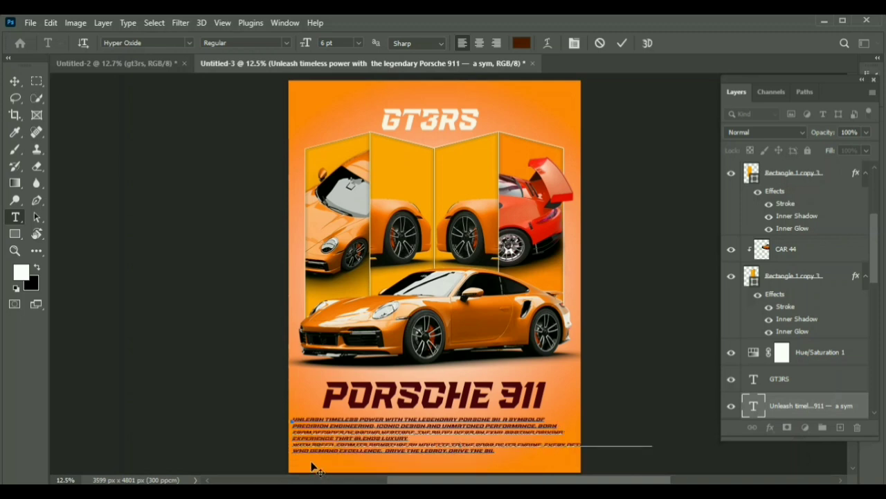
pyautogui.hotkey('ctrl', 'z')
pyautogui.press('BackSpace')
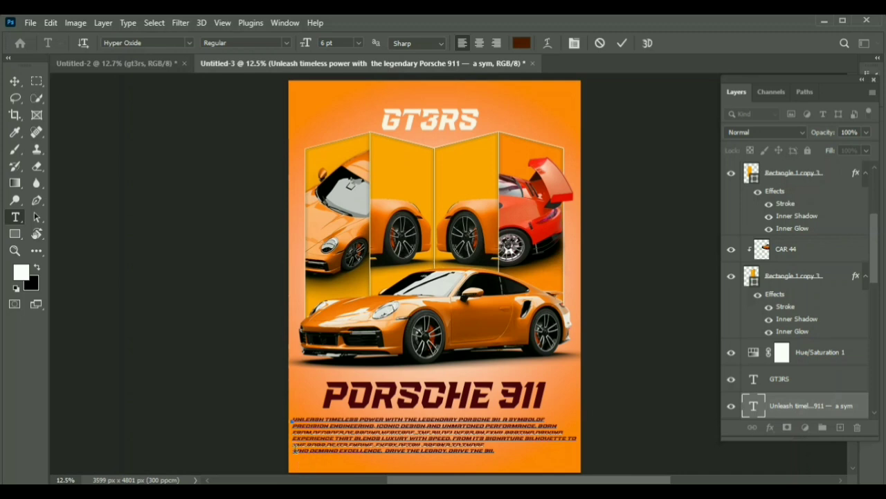
# Step: Join the description's last two lines and break them again after "those who"
pyautogui.click(296, 448)
pyautogui.press('BackSpace')
pyautogui.click(638, 142)
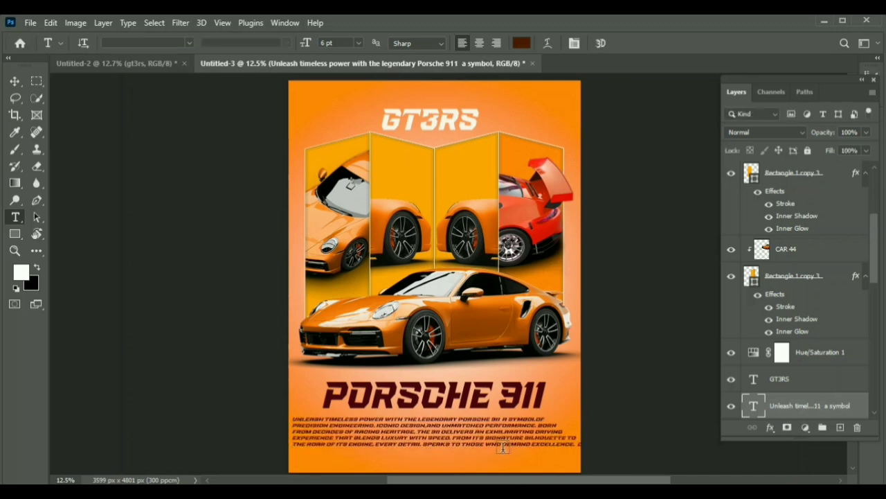
pyautogui.click(503, 447)
pyautogui.press('Return')
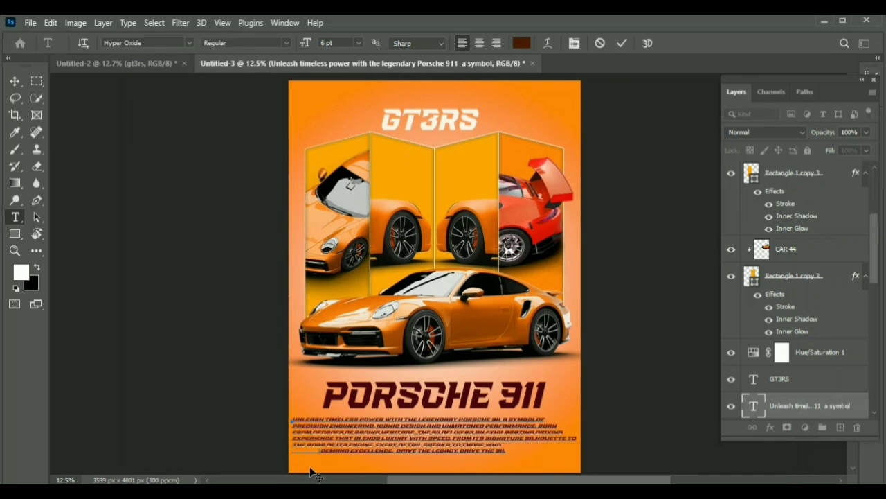
# Step: Indent the description's first and closing lines with spaces to look centered, and move the block slightly lower
pyautogui.click(294, 446)
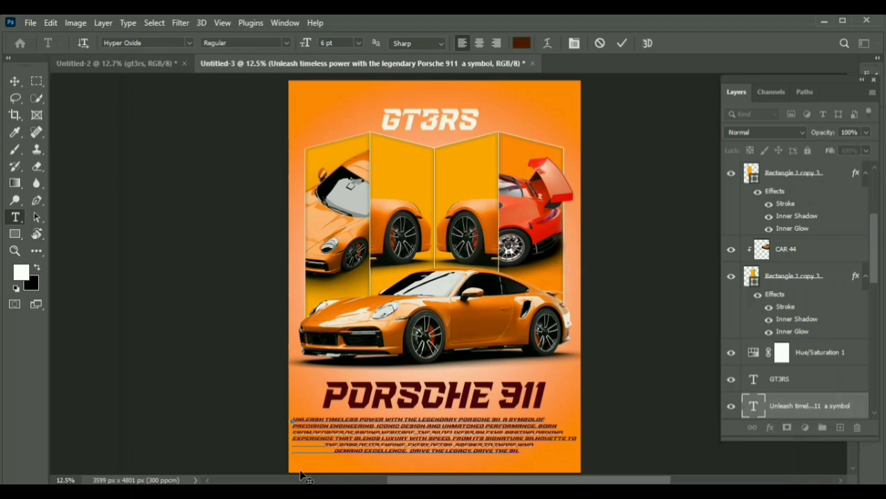
pyautogui.click(293, 419)
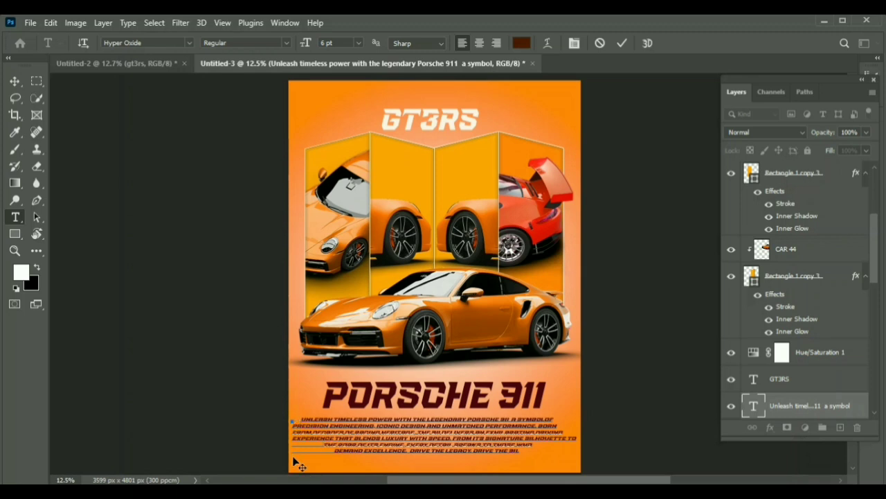
pyautogui.click(622, 43)
pyautogui.click(14, 81)
pyautogui.moveTo(431, 435); pyautogui.dragTo(428, 446)
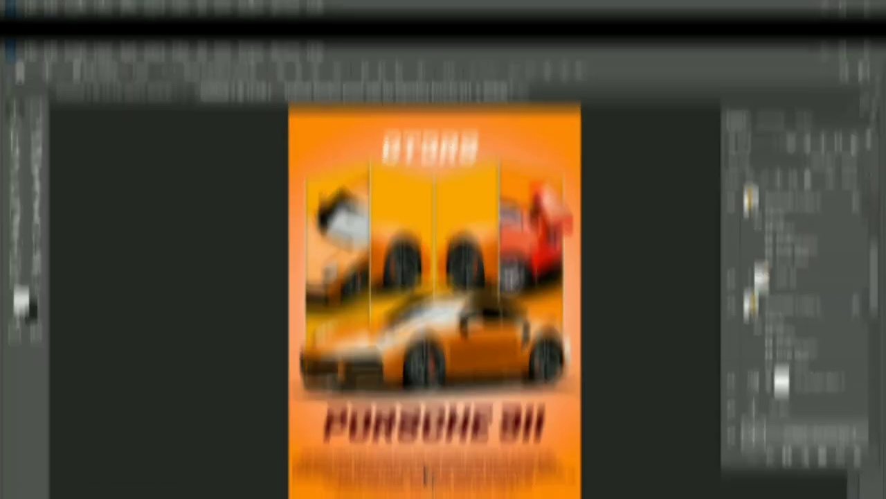